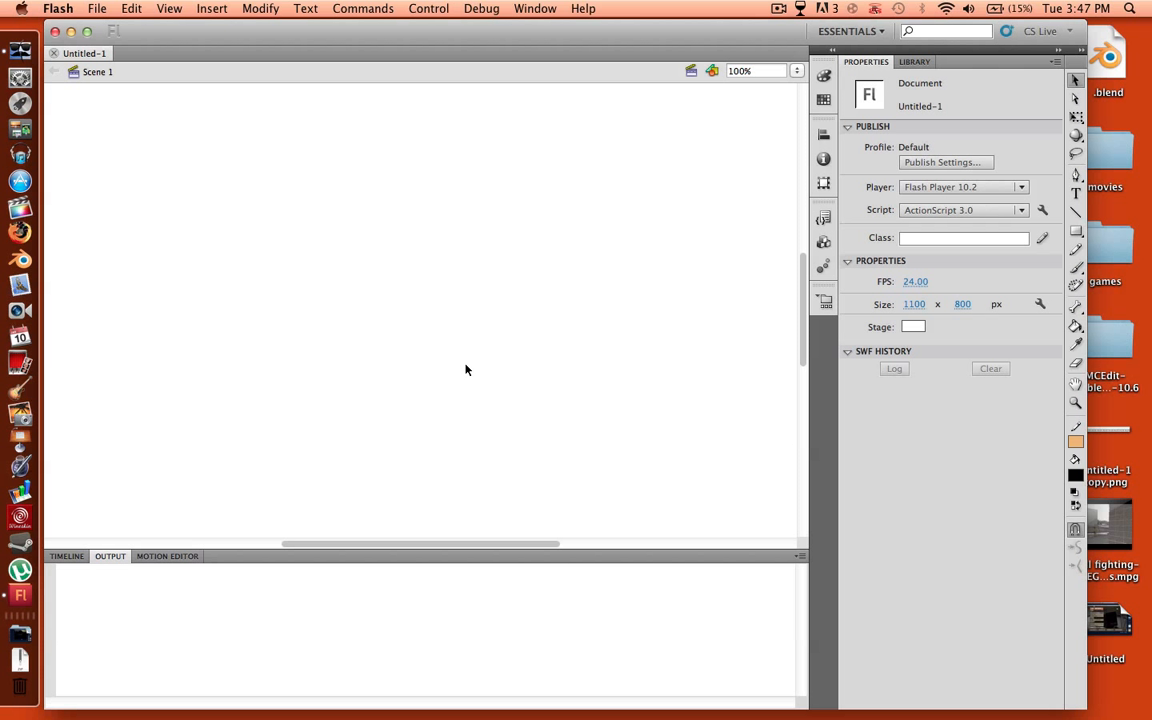
# Draw a cartoon character's outline in black with the Brush tool: round head, long-sleeved shirt and two trouser legs
pyautogui.press('b')
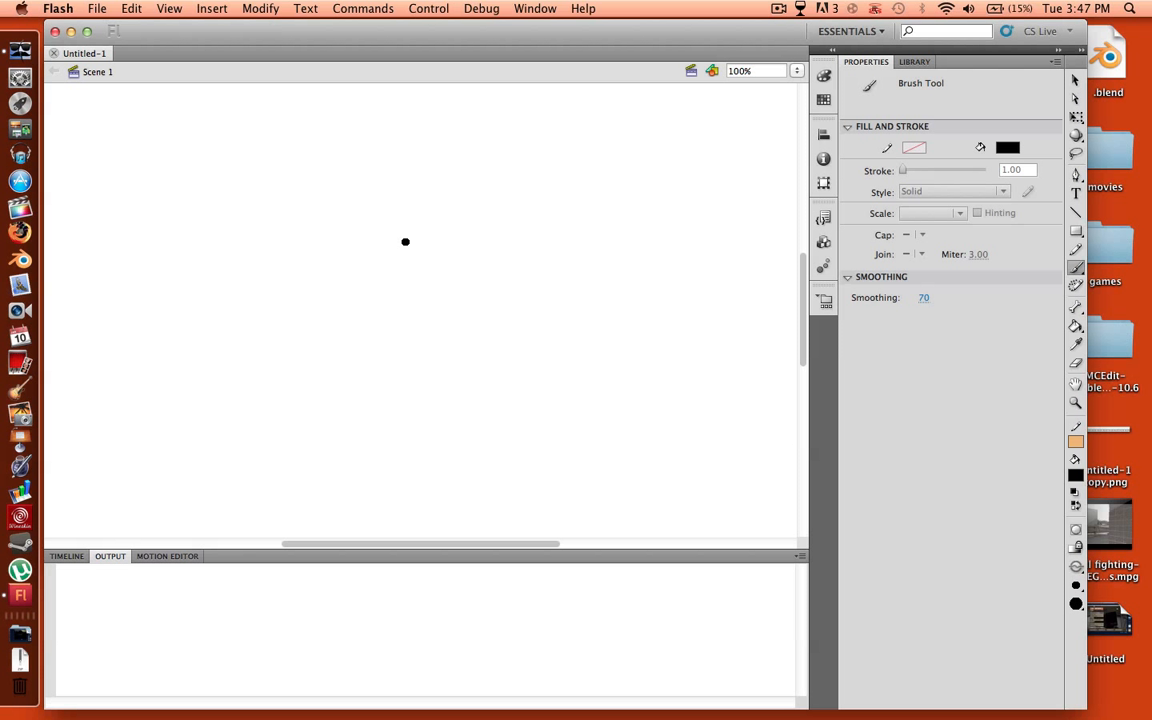
pyautogui.moveTo(396, 123)
pyautogui.mouseDown()
pyautogui.moveTo(331, 128)
pyautogui.moveTo(278, 220)
pyautogui.moveTo(367, 316)
pyautogui.moveTo(465, 234)
pyautogui.moveTo(421, 128)
pyautogui.moveTo(378, 143)
pyautogui.moveTo(328, 286)
pyautogui.moveTo(429, 331)
pyautogui.moveTo(492, 231)
pyautogui.moveTo(445, 131)
pyautogui.moveTo(409, 127)
pyautogui.moveTo(351, 188)
pyautogui.moveTo(406, 279)
pyautogui.moveTo(484, 228)
pyautogui.moveTo(465, 150)
pyautogui.moveTo(422, 128)
pyautogui.mouseUp()
pyautogui.press('cmd+z')
pyautogui.press('cmd+z')
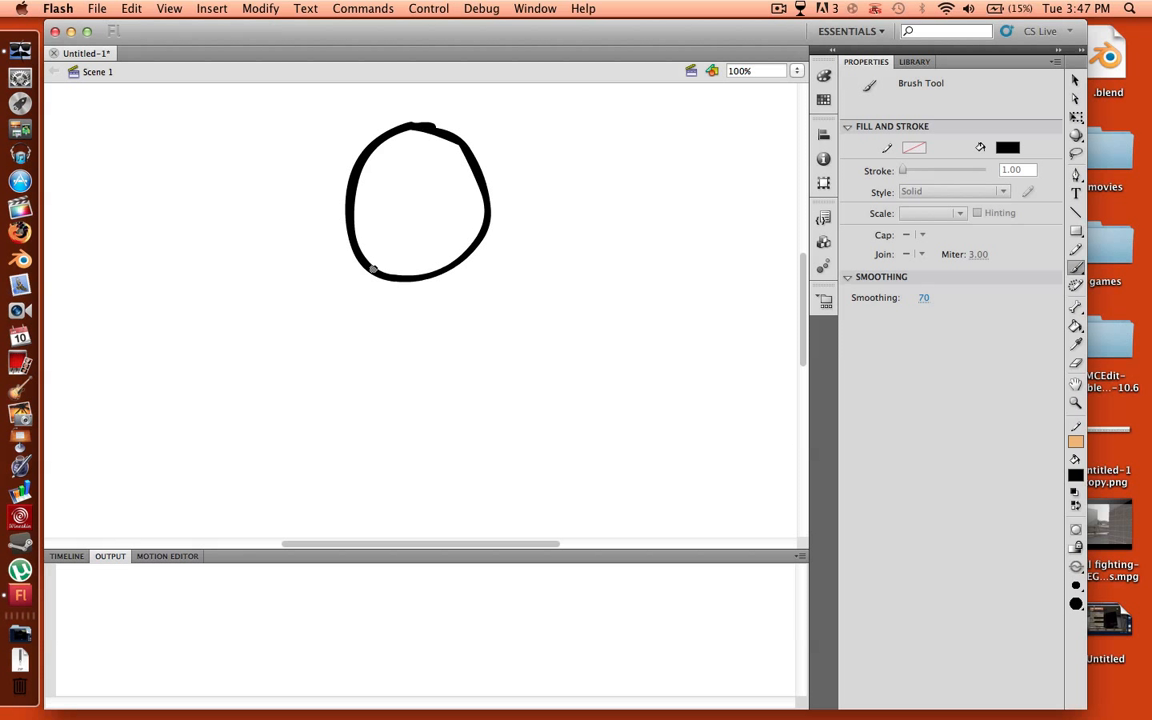
pyautogui.moveTo(369, 271)
pyautogui.mouseDown()
pyautogui.moveTo(259, 291)
pyautogui.moveTo(255, 356)
pyautogui.moveTo(362, 323)
pyautogui.moveTo(343, 449)
pyautogui.moveTo(480, 444)
pyautogui.moveTo(461, 320)
pyautogui.moveTo(511, 365)
pyautogui.moveTo(553, 319)
pyautogui.moveTo(458, 266)
pyautogui.mouseUp()
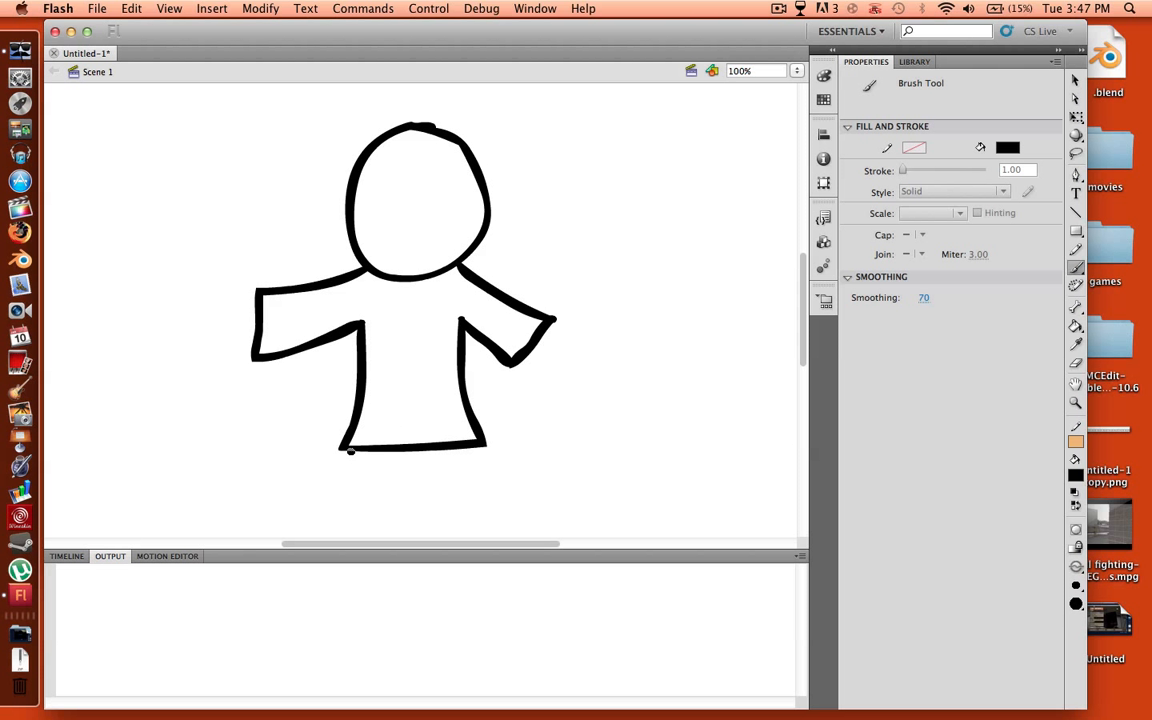
pyautogui.moveTo(350, 451)
pyautogui.mouseDown()
pyautogui.moveTo(343, 494)
pyautogui.moveTo(368, 527)
pyautogui.moveTo(419, 525)
pyautogui.moveTo(423, 463)
pyautogui.moveTo(450, 533)
pyautogui.moveTo(506, 526)
pyautogui.moveTo(476, 449)
pyautogui.mouseUp()
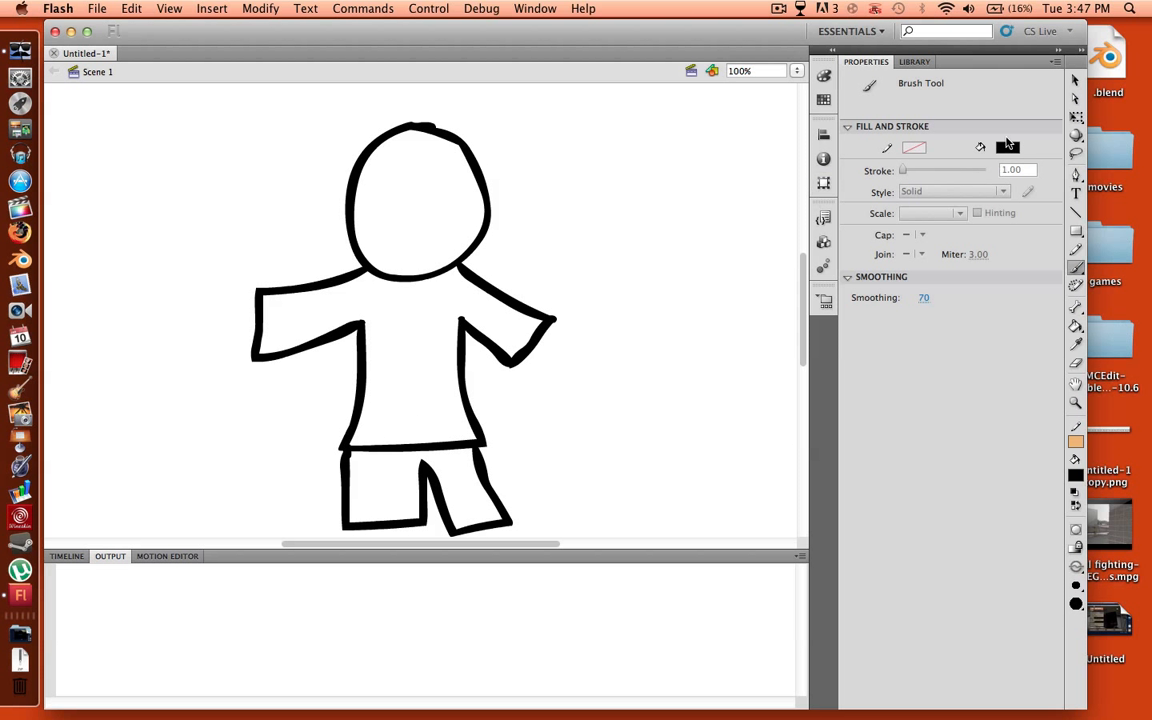
# Fill the character's shirt with red and the trousers with blue #0033FF using the Paint Bucket
pyautogui.press('k')
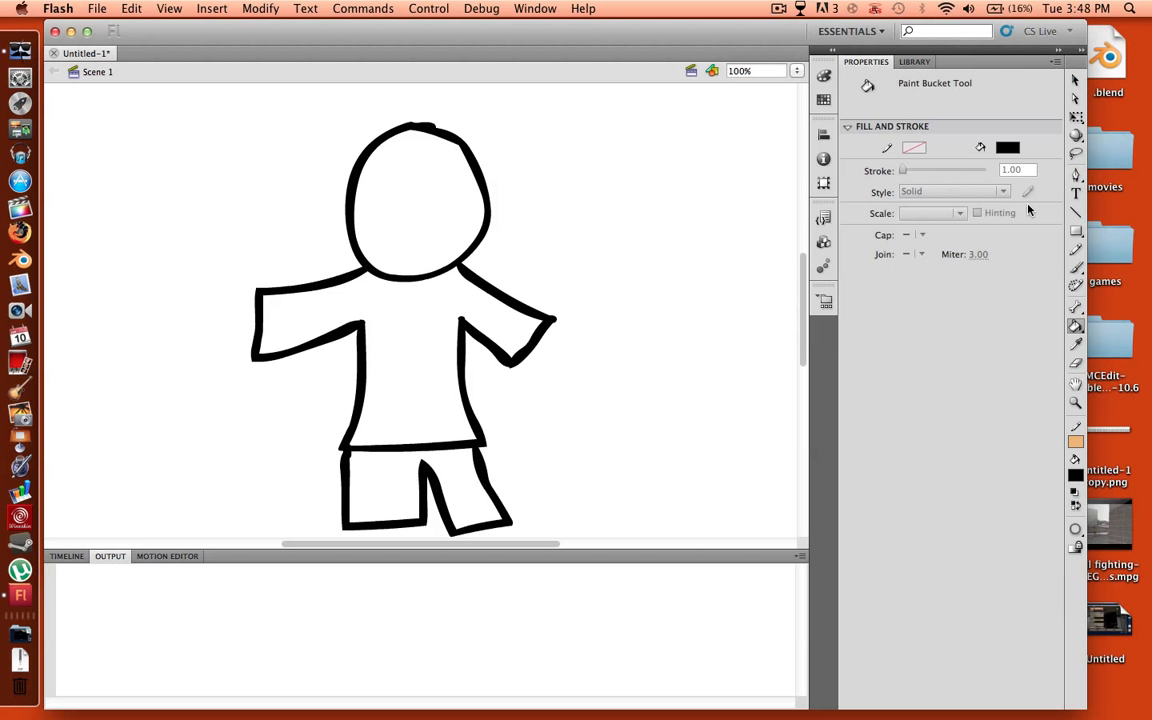
pyautogui.click(1007, 148)
pyautogui.click(902, 250)
pyautogui.click(393, 313)
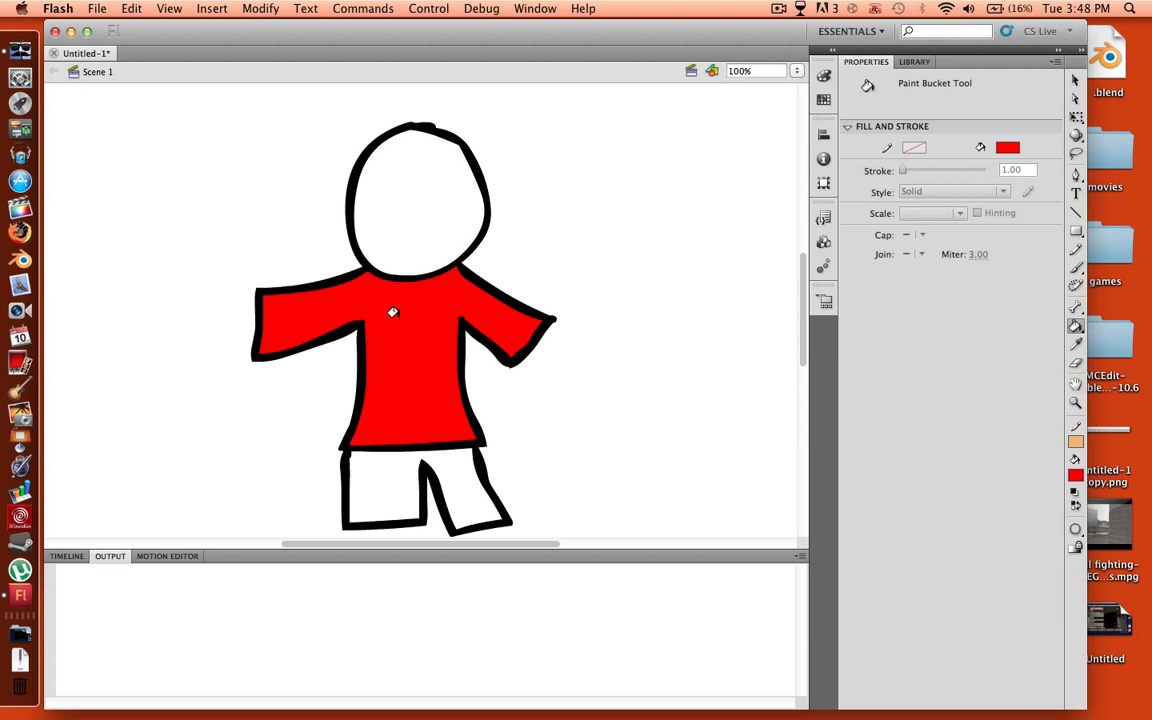
pyautogui.click(1015, 147)
pyautogui.click(902, 266)
pyautogui.click(400, 485)
# Fill the character's head with a golden brown skin colour
pyautogui.click(1007, 148)
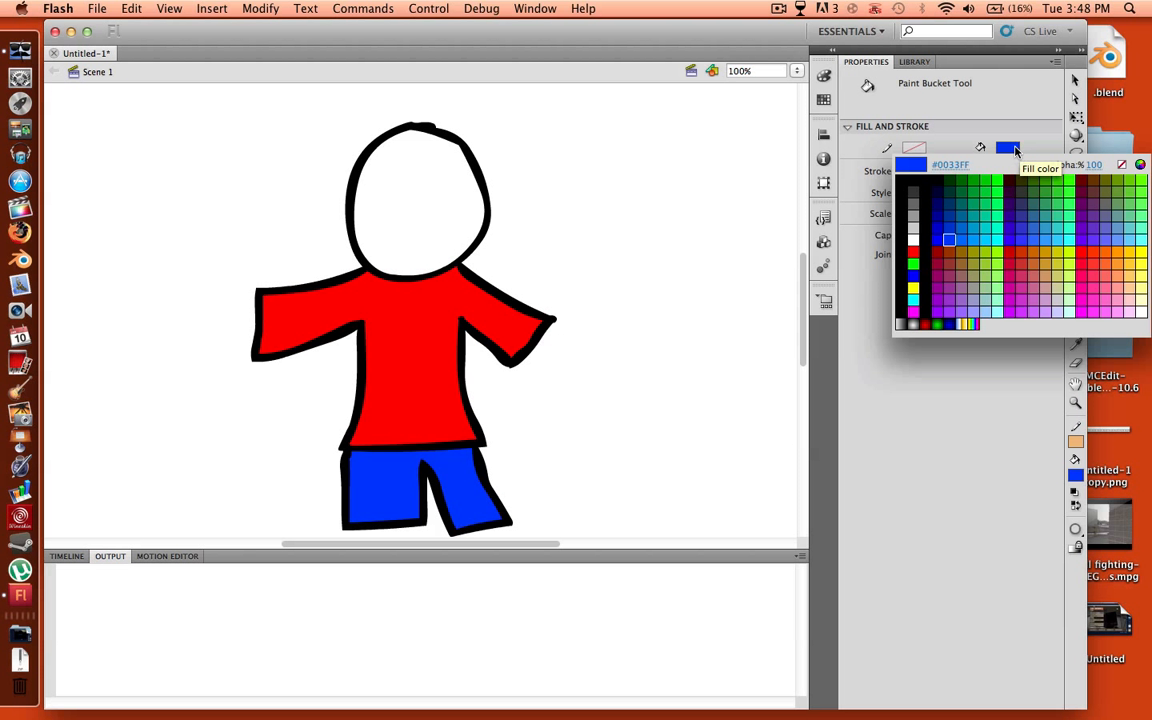
pyautogui.click(1050, 258)
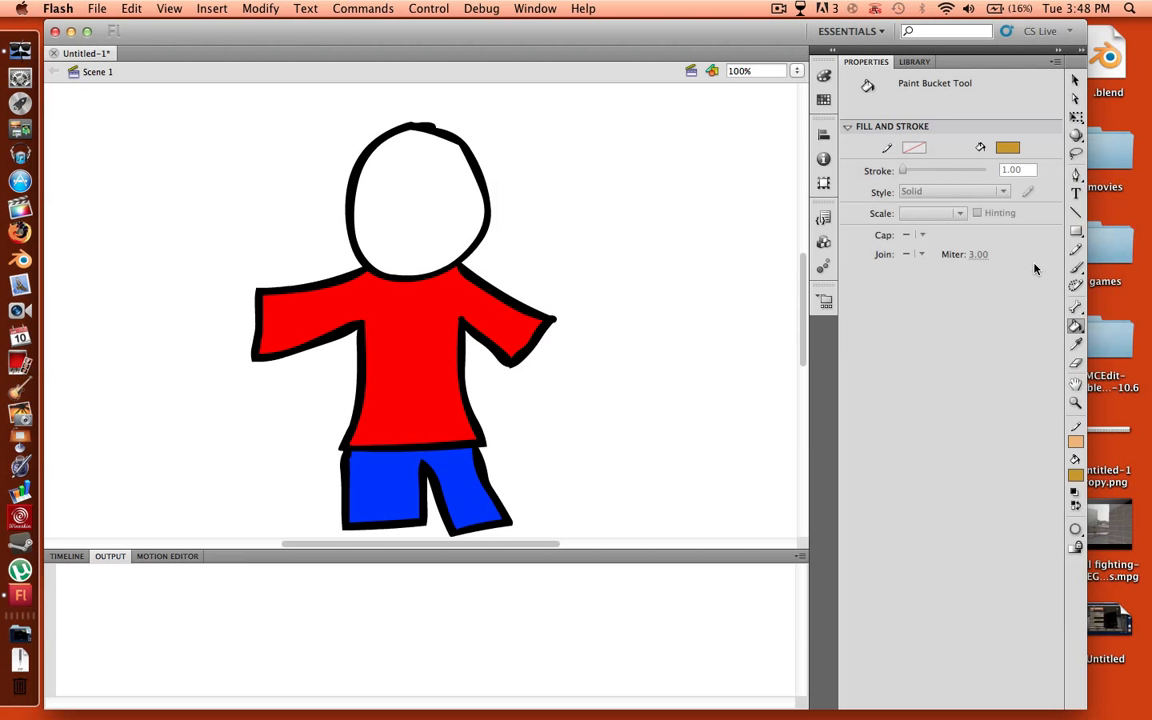
pyautogui.click(392, 185)
# Draw two upright white #FFFFFF ovals side by side on the face as eyes
pyautogui.press('b')
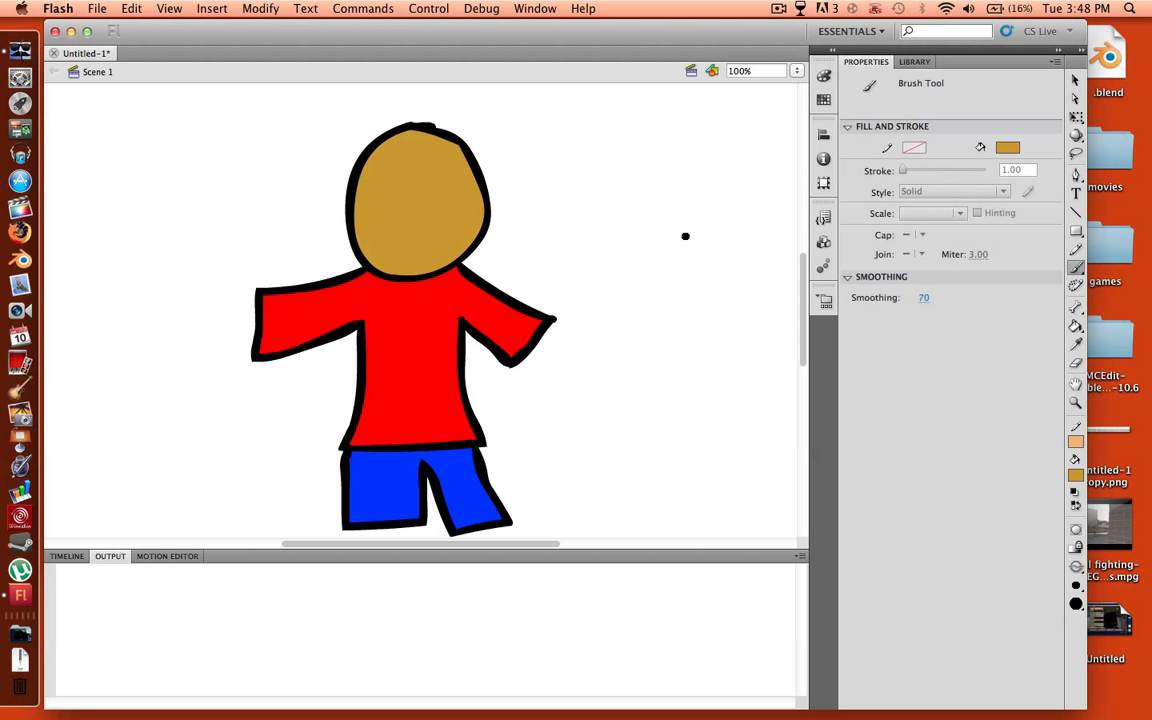
pyautogui.click(1007, 148)
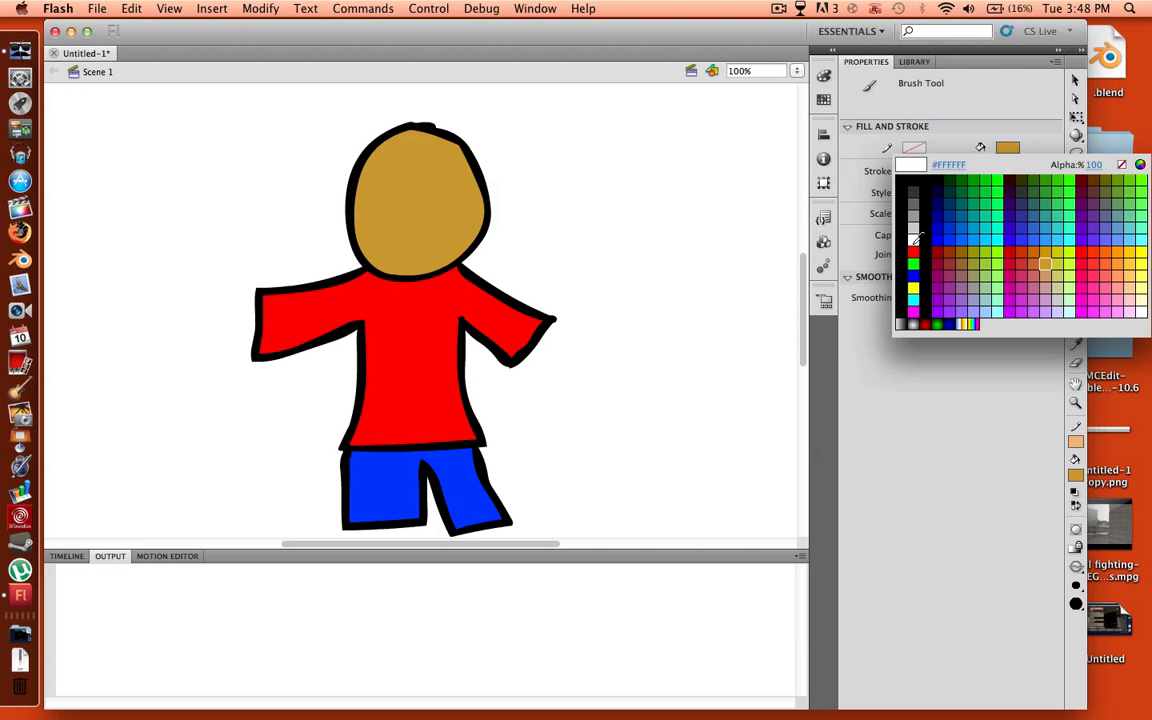
pyautogui.click(913, 239)
pyautogui.moveTo(1074, 234); pyautogui.dragTo(930, 224)
pyautogui.moveTo(366, 161); pyautogui.dragTo(410, 219)
pyautogui.moveTo(430, 166); pyautogui.dragTo(465, 218)
# Paint a black pupil in each eye and a straight horizontal black mouth below them with the Brush tool
pyautogui.press('b')
pyautogui.click(1007, 148)
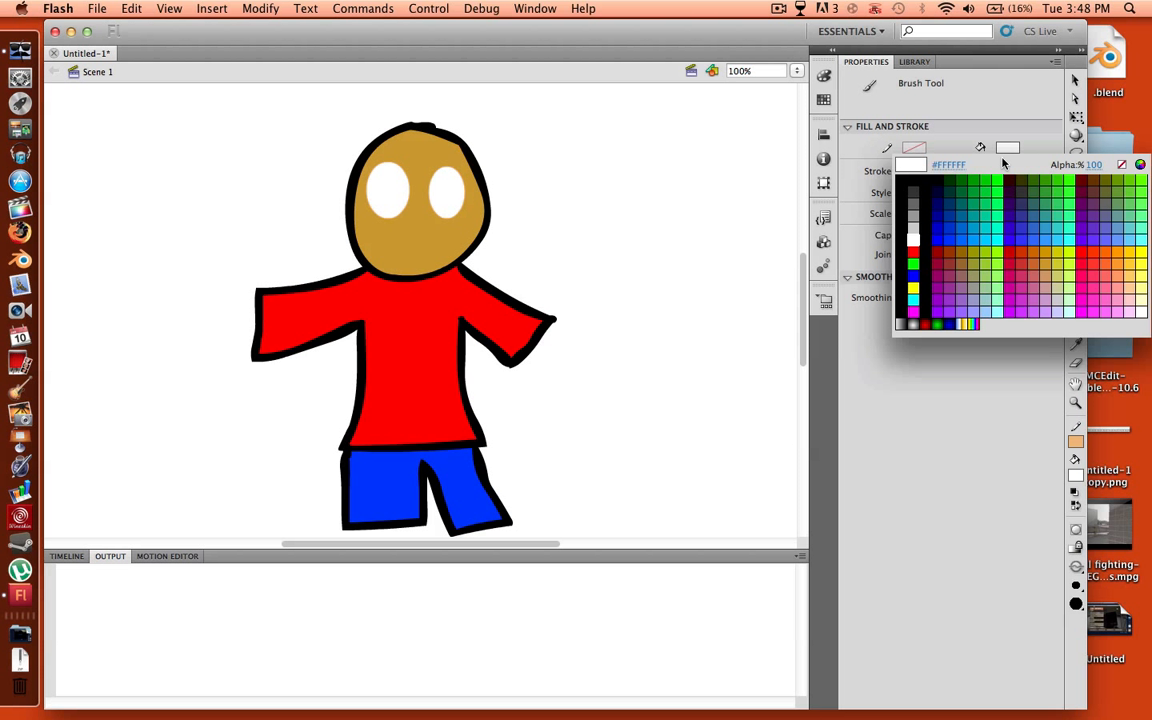
pyautogui.click(916, 187)
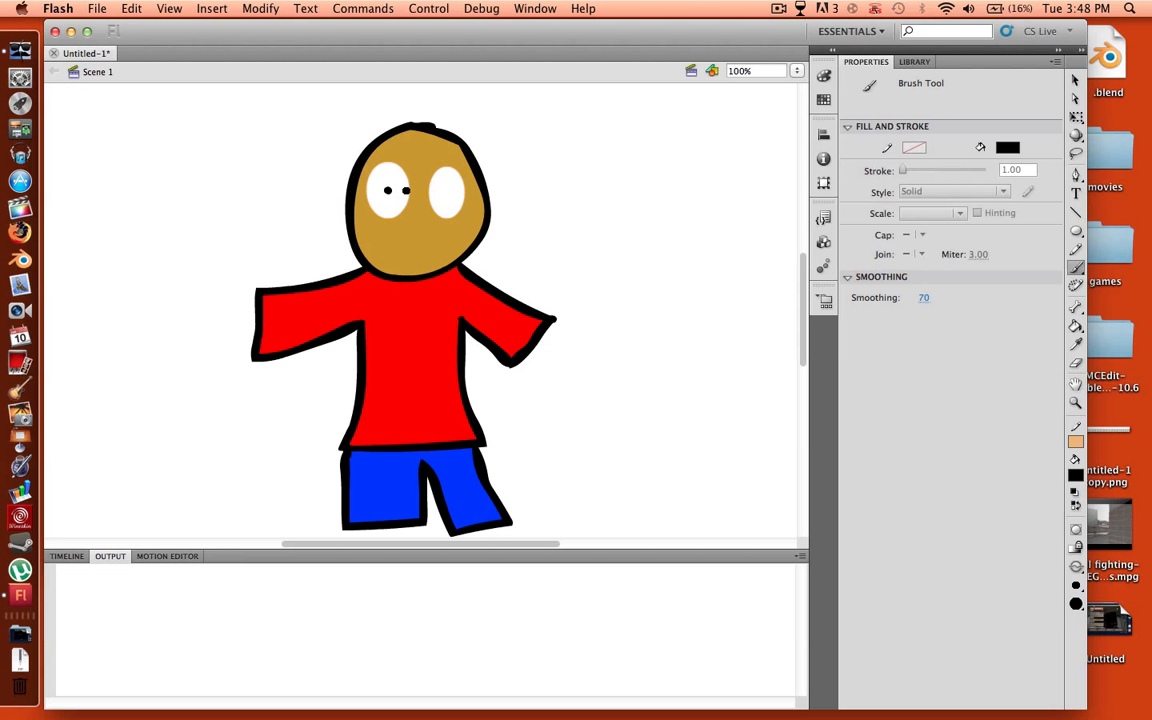
pyautogui.moveTo(378, 250); pyautogui.dragTo(450, 248)
# Draw a rounded hand at the end of each sleeve and fill both hands with black
pyautogui.moveTo(248, 304)
pyautogui.mouseDown()
pyautogui.moveTo(233, 330)
pyautogui.moveTo(245, 346)
pyautogui.moveTo(263, 316)
pyautogui.mouseUp()
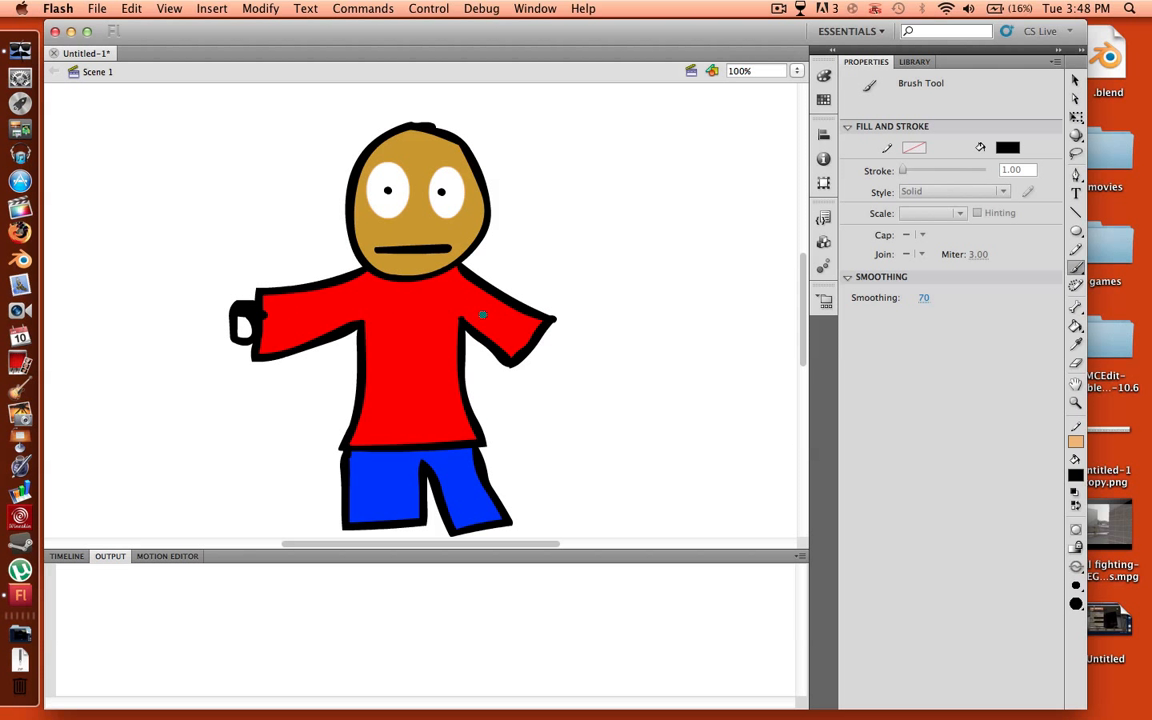
pyautogui.moveTo(548, 330)
pyautogui.mouseDown()
pyautogui.moveTo(527, 366)
pyautogui.moveTo(556, 324)
pyautogui.mouseUp()
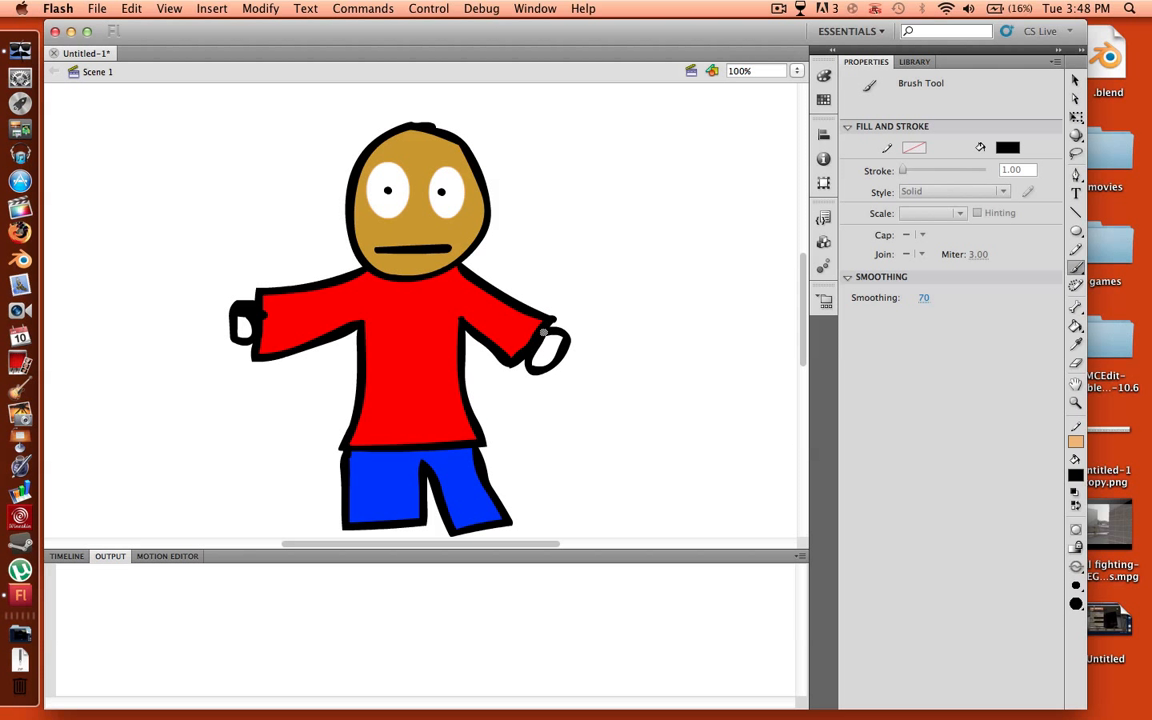
pyautogui.press('k')
pyautogui.click(545, 346)
pyautogui.click(243, 322)
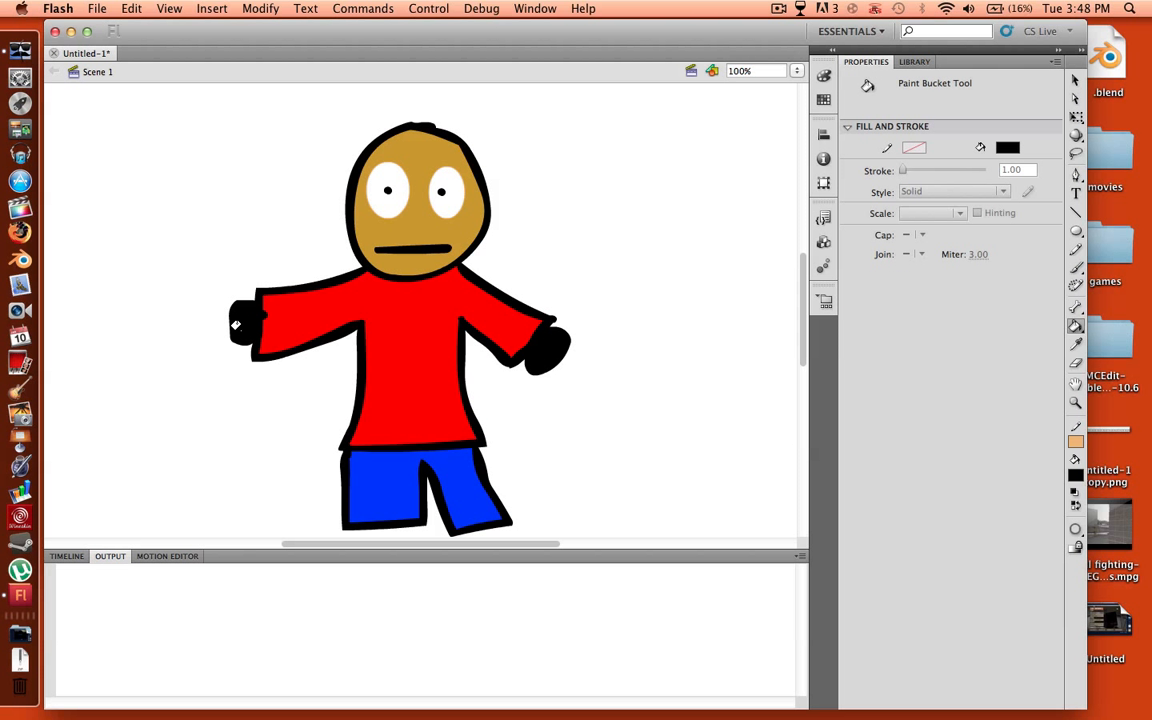
pyautogui.press('b')
pyautogui.scroll(-5, 482, 484)
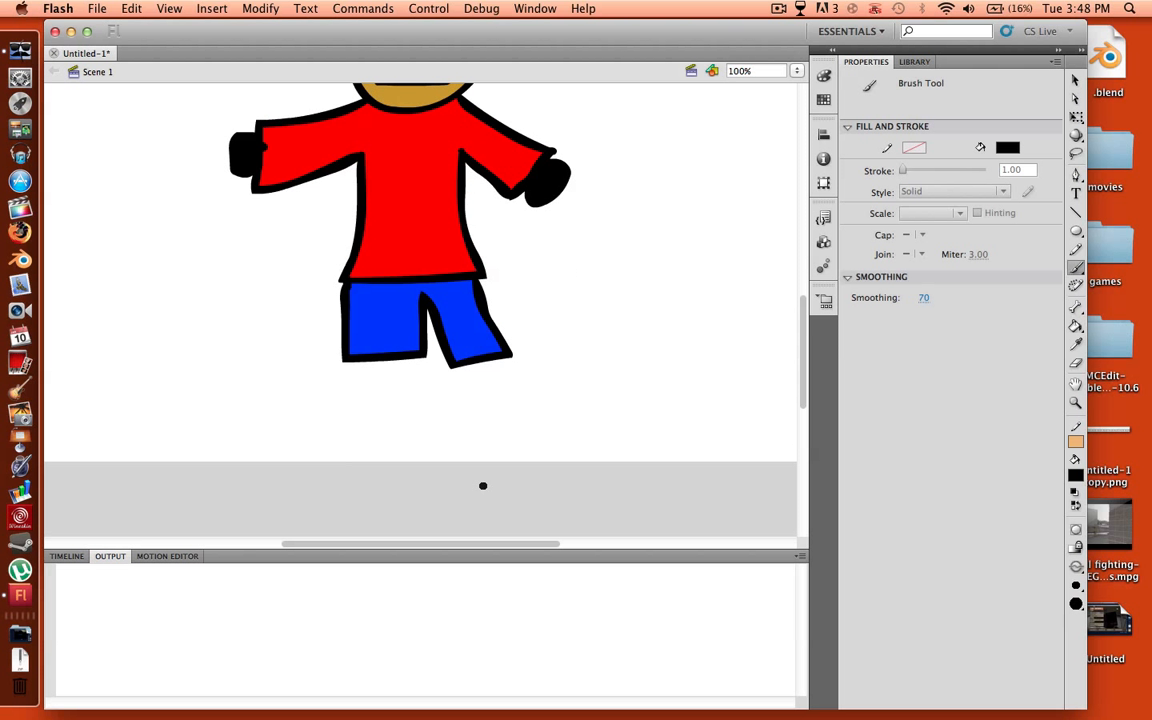
pyautogui.moveTo(459, 391)
pyautogui.mouseDown()
pyautogui.moveTo(556, 395)
pyautogui.moveTo(507, 432)
pyautogui.moveTo(463, 398)
pyautogui.mouseUp()
pyautogui.press('k')
pyautogui.click(510, 408)
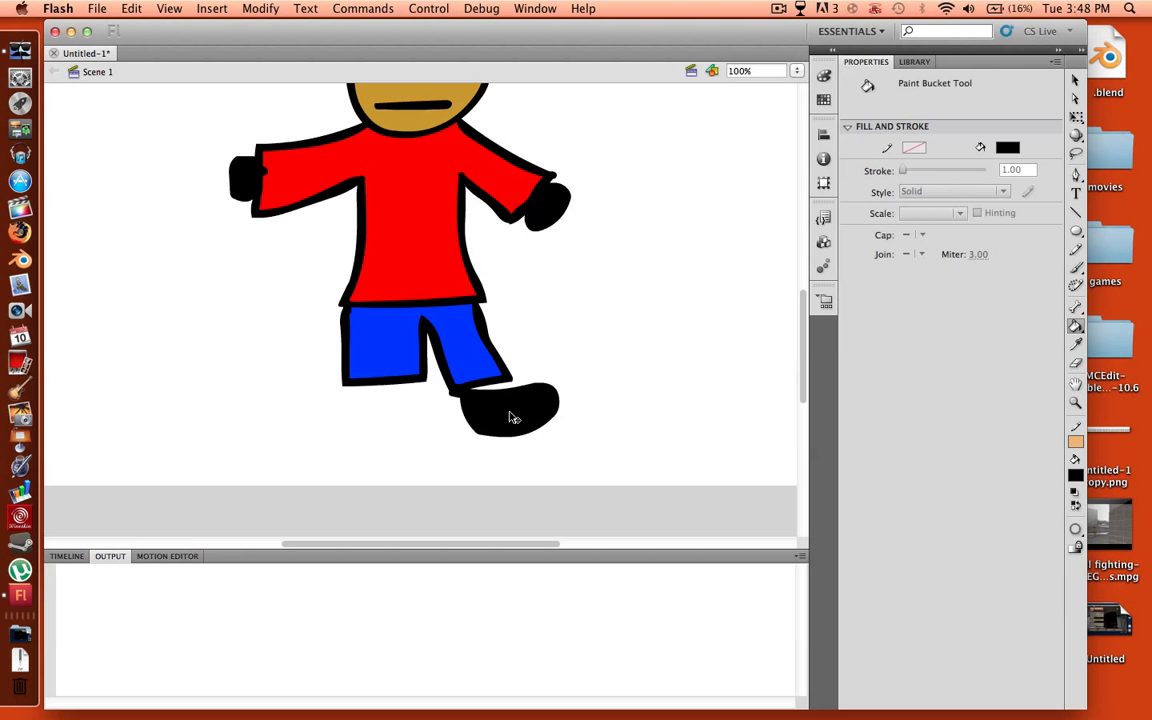
pyautogui.press('super+z')
pyautogui.press('super+z')
# Draw a shoe under each trouser leg with the Brush tool and fill both shoes with black
pyautogui.press('b')
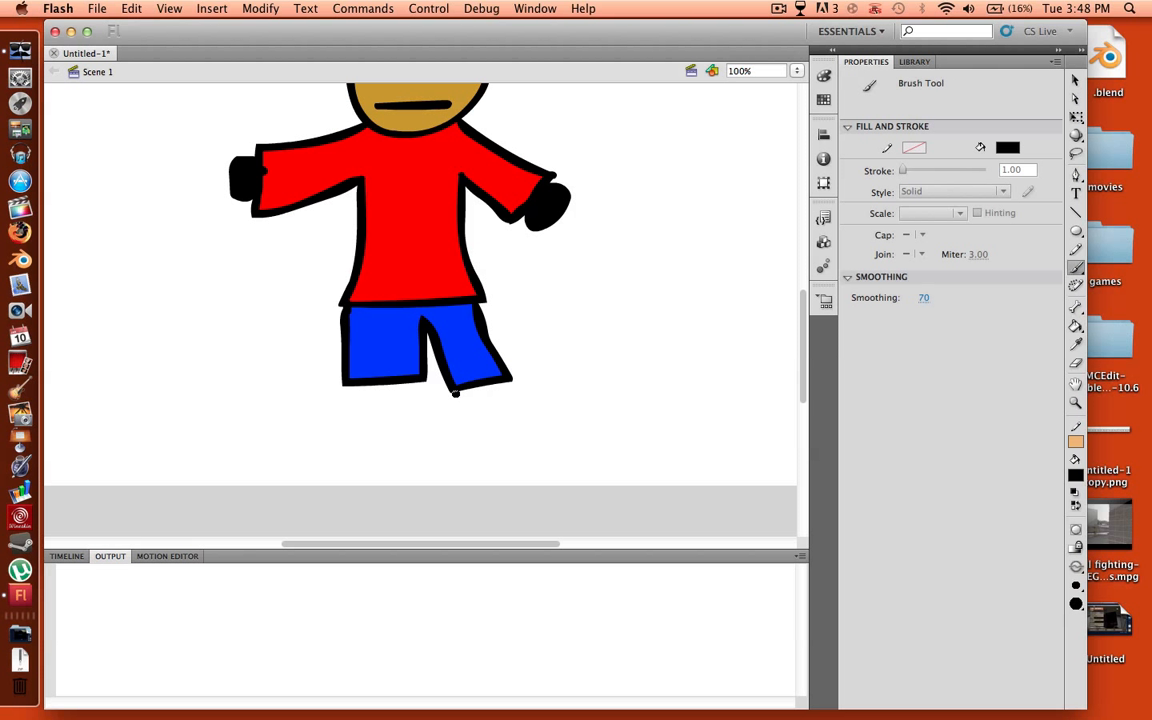
pyautogui.moveTo(455, 393)
pyautogui.mouseDown()
pyautogui.moveTo(546, 382)
pyautogui.moveTo(518, 423)
pyautogui.moveTo(457, 420)
pyautogui.moveTo(454, 400)
pyautogui.moveTo(325, 387)
pyautogui.moveTo(325, 424)
pyautogui.moveTo(432, 390)
pyautogui.mouseUp()
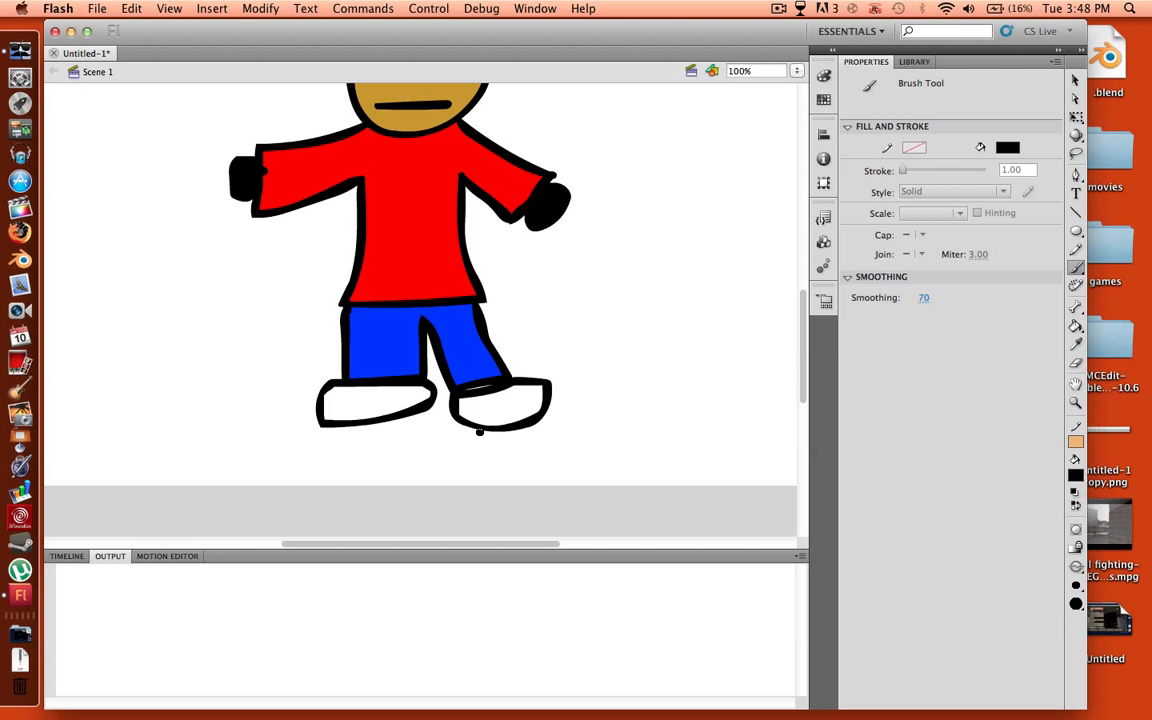
pyautogui.press('k')
pyautogui.click(509, 405)
pyautogui.click(330, 400)
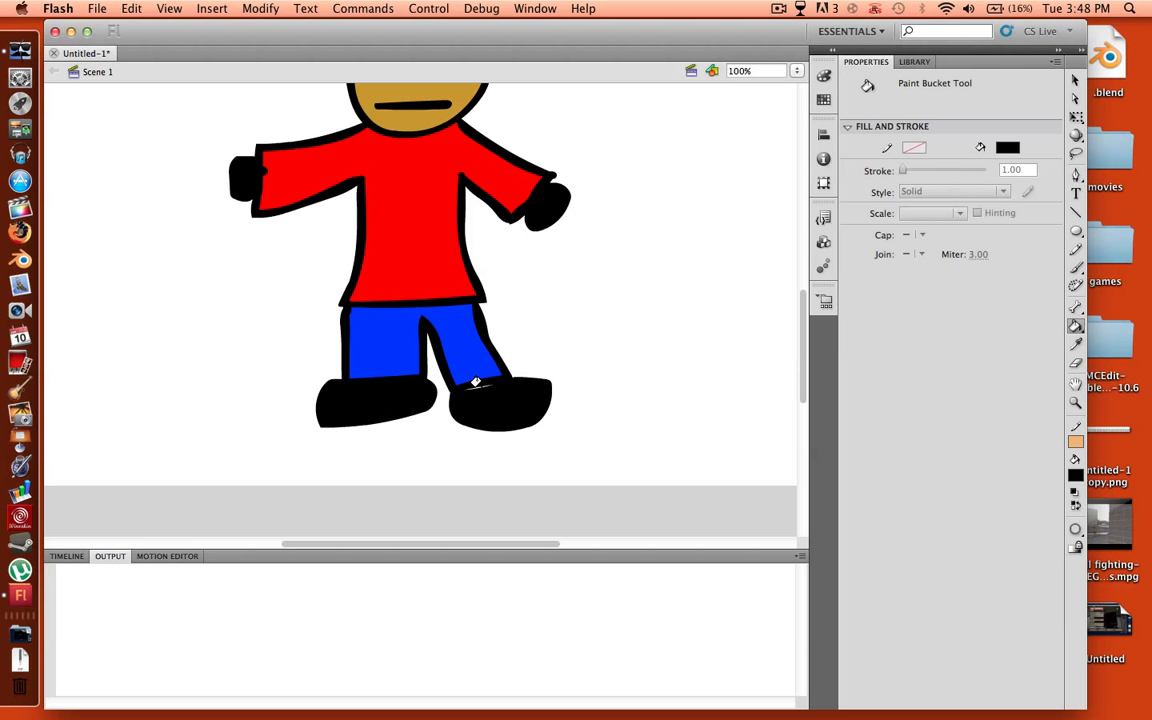
pyautogui.scroll(5, 478, 391)
pyautogui.press('super+2')
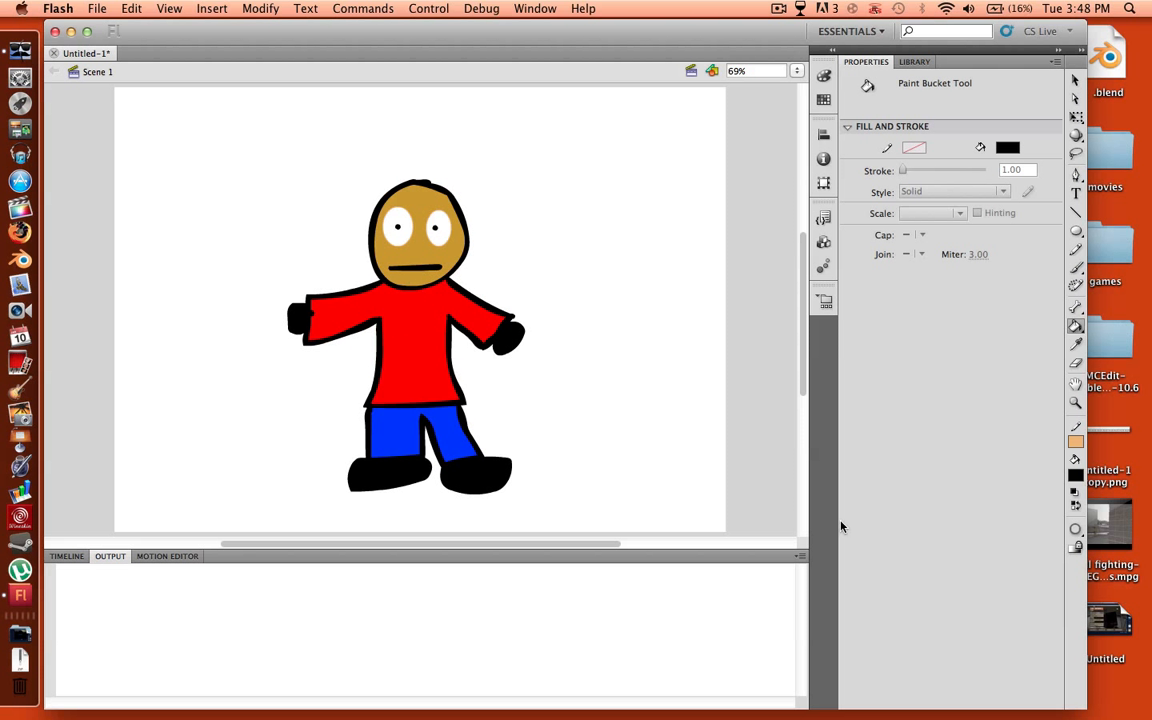
pyautogui.click(1075, 305)
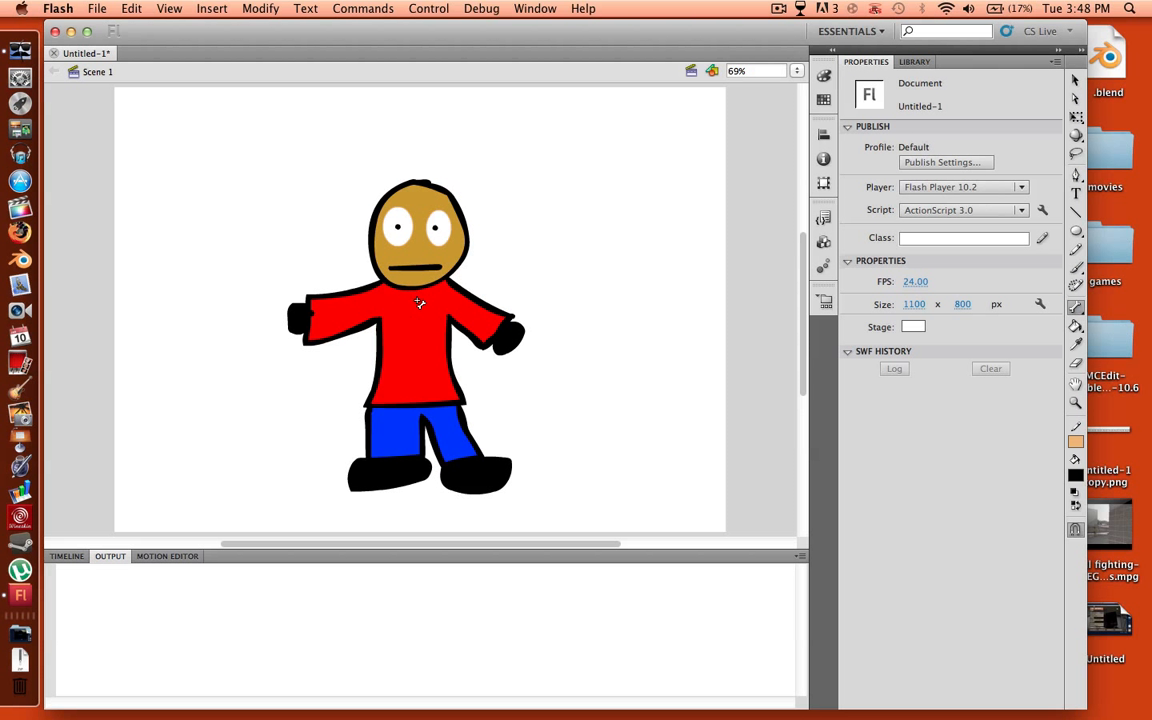
pyautogui.moveTo(413, 298)
pyautogui.mouseDown()
pyautogui.moveTo(305, 302)
pyautogui.moveTo(335, 322)
pyautogui.moveTo(307, 322)
pyautogui.moveTo(378, 316)
pyautogui.moveTo(327, 323)
pyautogui.moveTo(359, 314)
pyautogui.moveTo(335, 290)
pyautogui.moveTo(372, 299)
pyautogui.moveTo(294, 318)
pyautogui.moveTo(411, 268)
pyautogui.moveTo(397, 436)
pyautogui.moveTo(398, 371)
pyautogui.mouseUp()
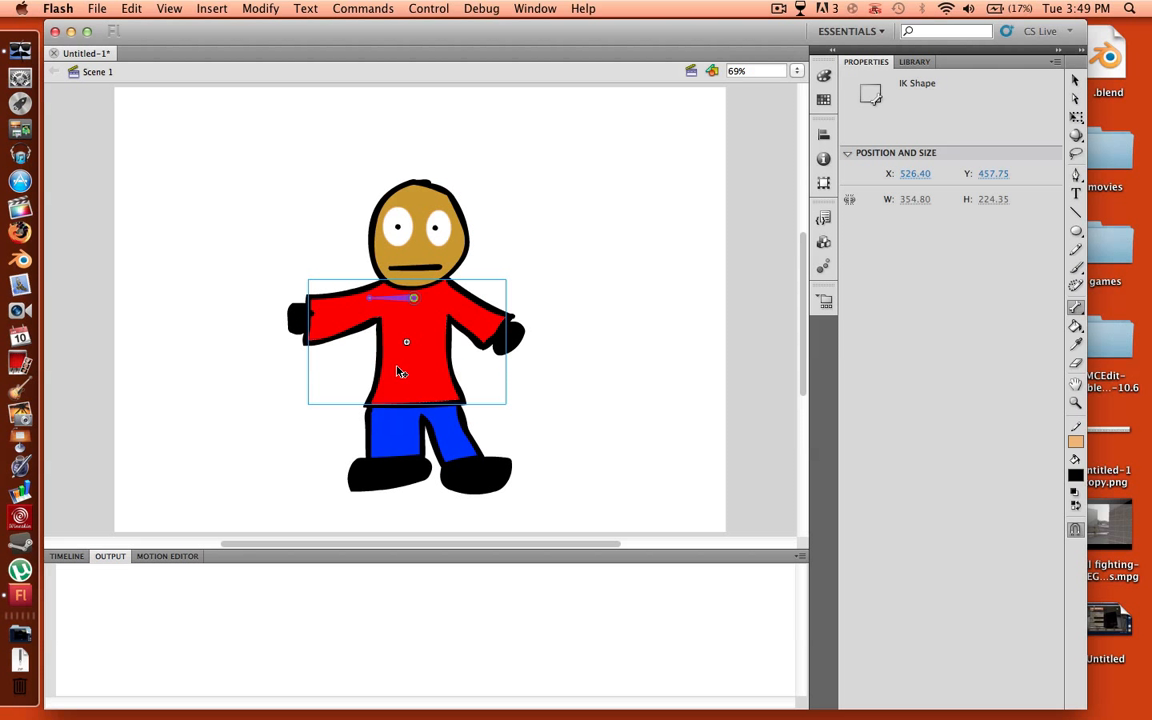
pyautogui.click(535, 360)
# Select all the shapes of the character drawing on the stage with the Selection tool
pyautogui.press('v')
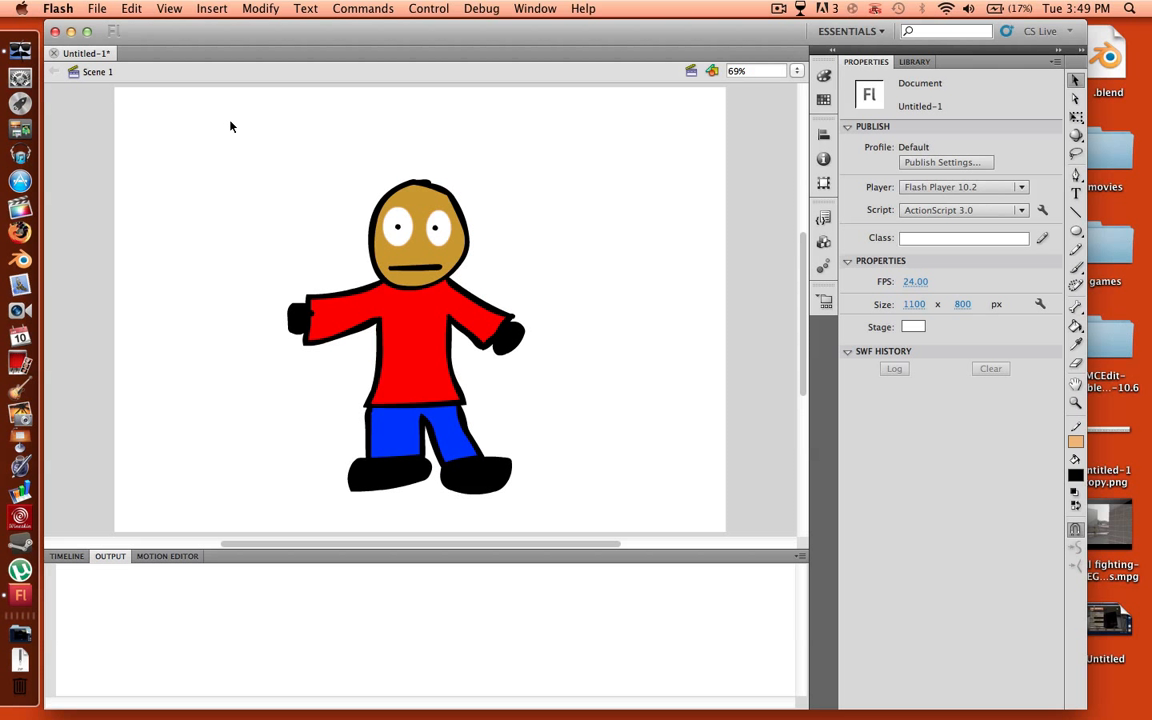
pyautogui.moveTo(230, 124); pyautogui.dragTo(604, 515)
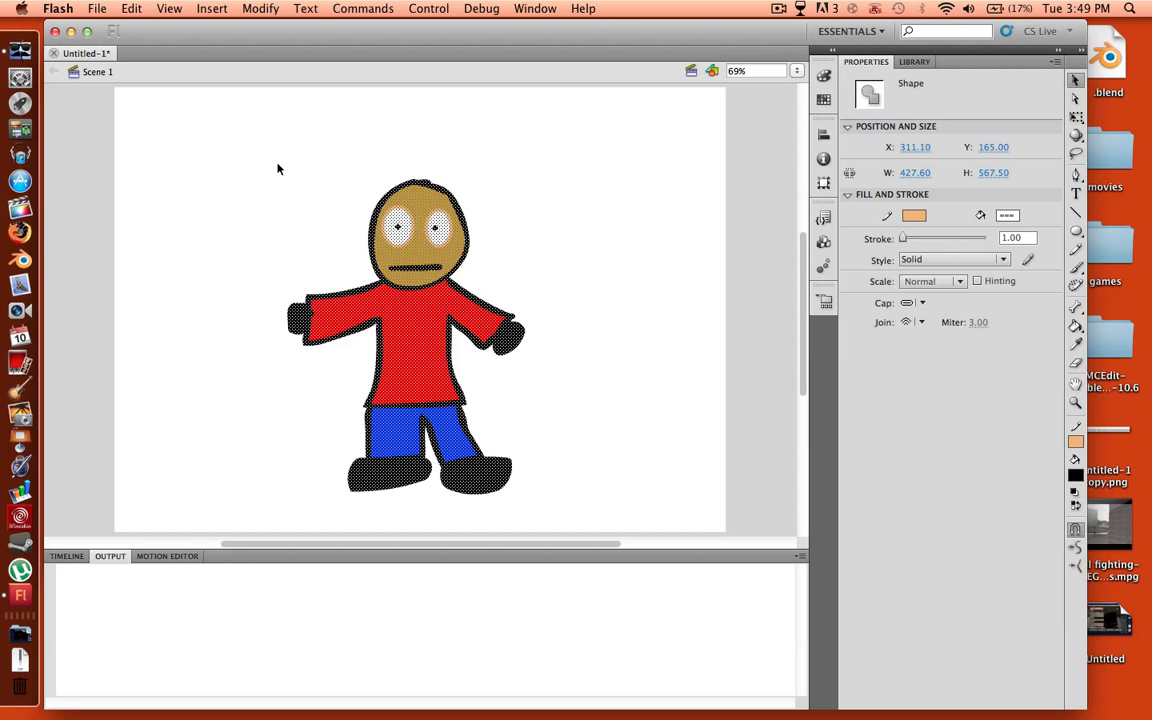
pyautogui.click(221, 157)
pyautogui.moveTo(196, 104); pyautogui.dragTo(638, 537)
pyautogui.click(690, 438)
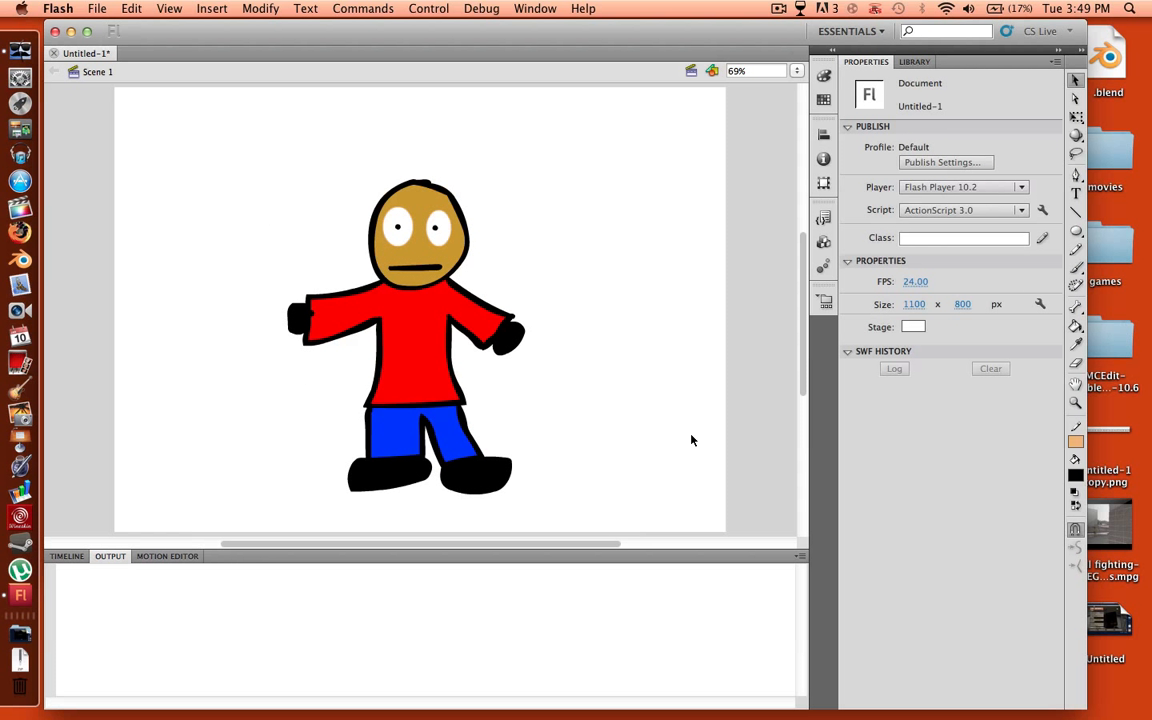
pyautogui.press('super+a')
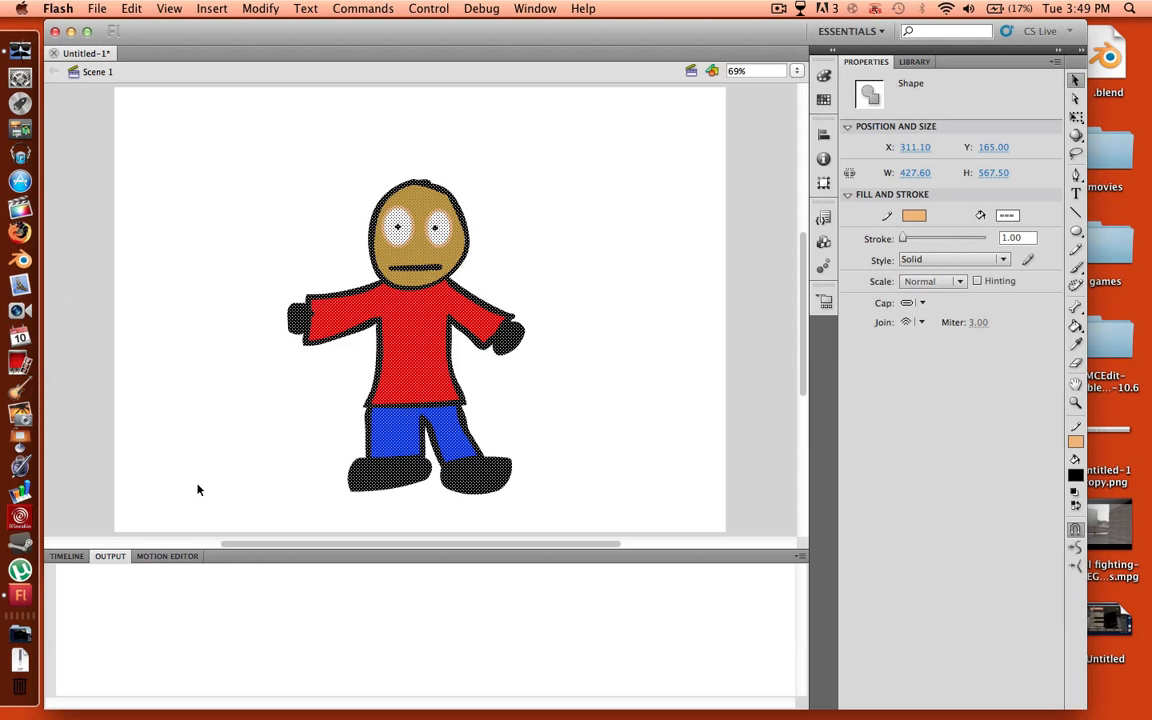
# Show the timeline and check the list of available workspaces, keeping Essentials
pyautogui.click(78, 555)
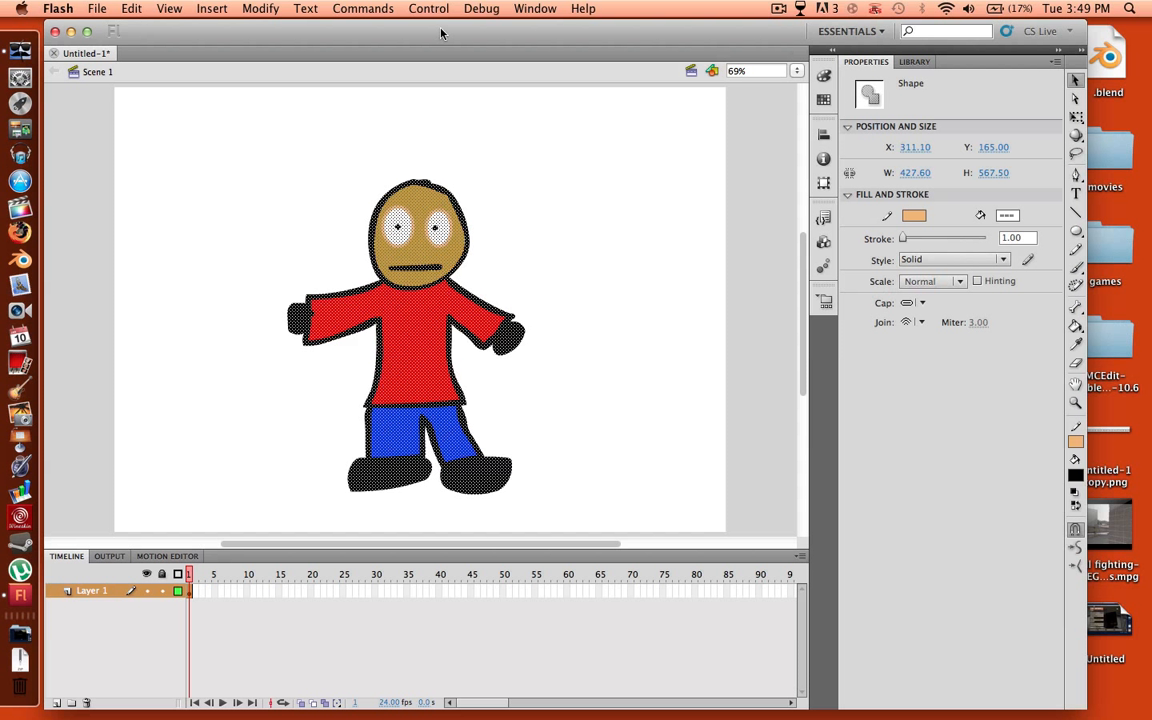
pyautogui.click(876, 32)
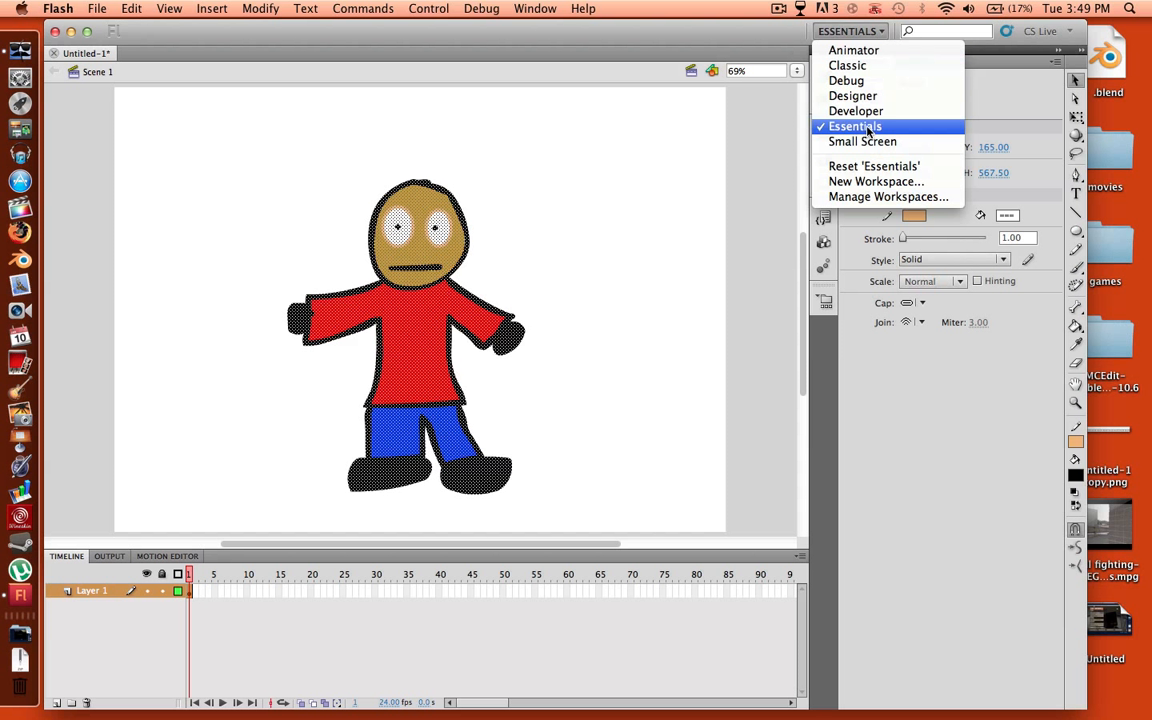
pyautogui.click(758, 106)
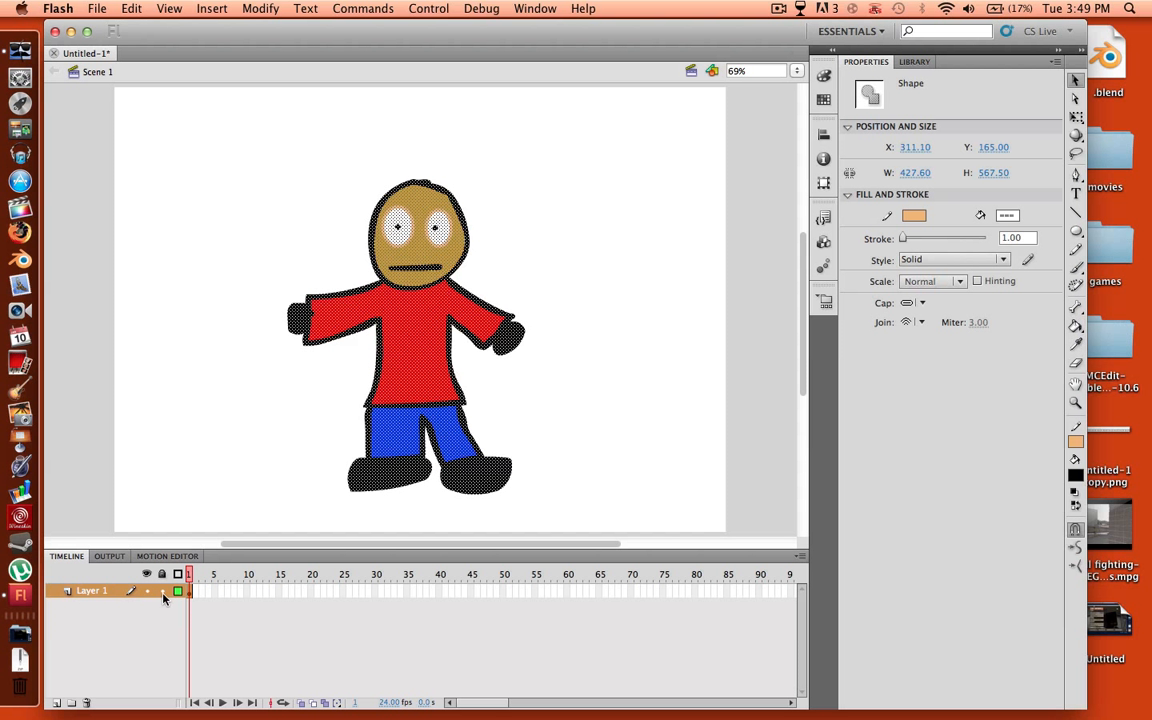
pyautogui.click(1077, 316)
pyautogui.moveTo(413, 304)
pyautogui.mouseDown()
pyautogui.moveTo(370, 302)
pyautogui.moveTo(381, 304)
pyautogui.moveTo(371, 288)
pyautogui.moveTo(375, 300)
pyautogui.moveTo(371, 289)
pyautogui.moveTo(343, 324)
pyautogui.moveTo(346, 303)
pyautogui.moveTo(318, 312)
pyautogui.moveTo(347, 318)
pyautogui.mouseUp()
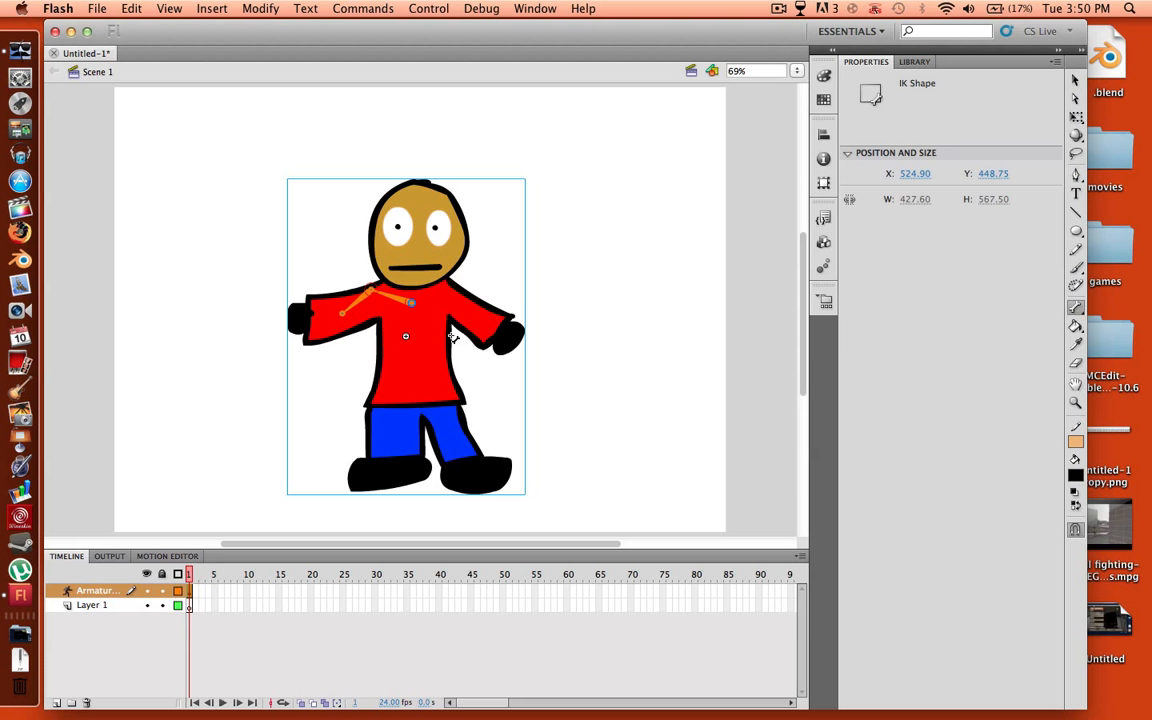
pyautogui.press('super+z')
pyautogui.press('super+z')
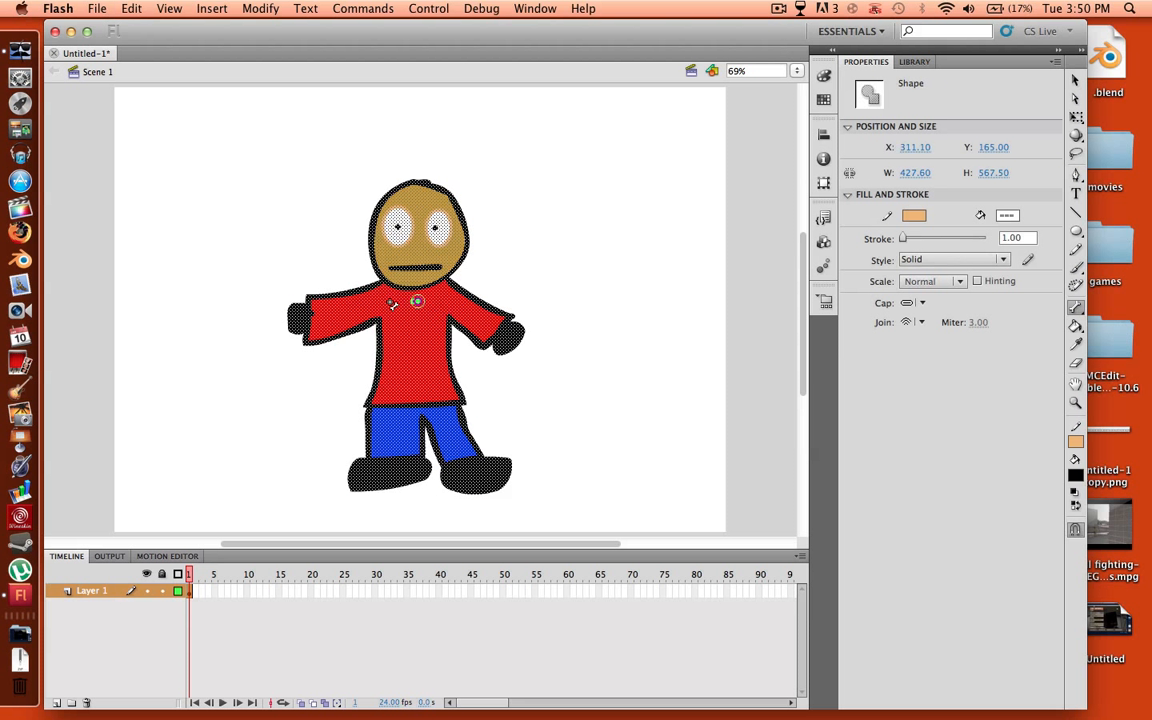
# Add bones with the Bone tool from the upper chest through shoulder and elbow to the hand on both arms
pyautogui.moveTo(418, 301); pyautogui.dragTo(298, 314)
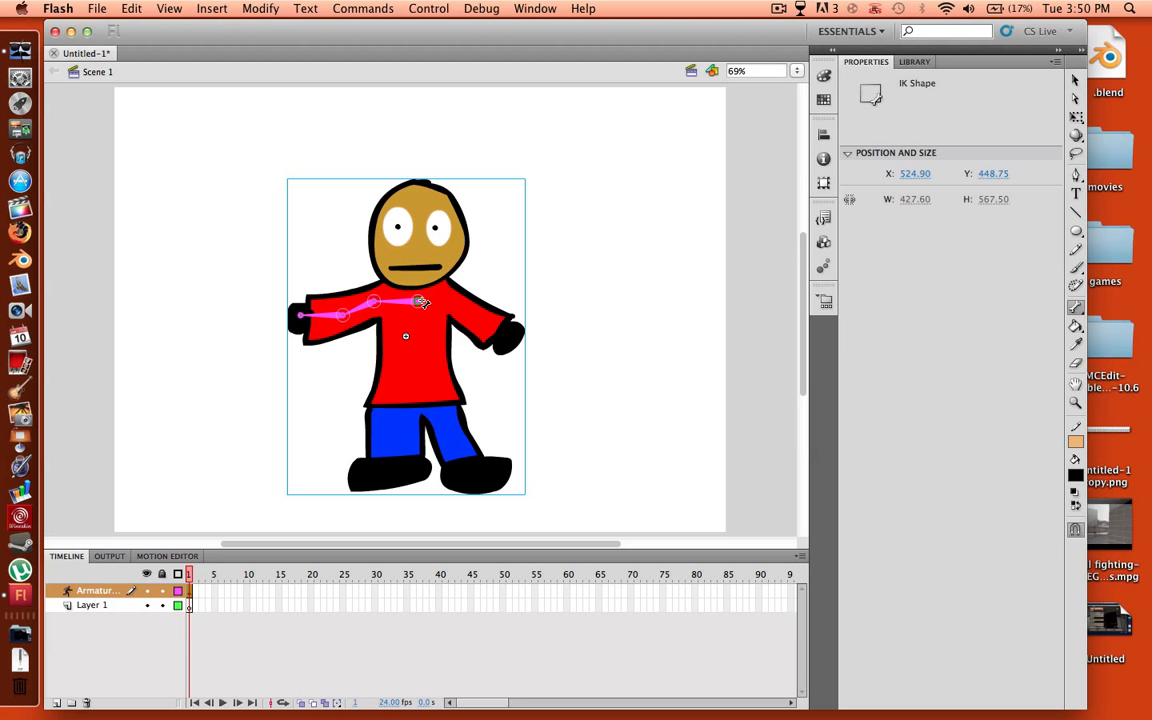
pyautogui.moveTo(418, 301); pyautogui.dragTo(455, 300)
pyautogui.moveTo(470, 315); pyautogui.dragTo(506, 334)
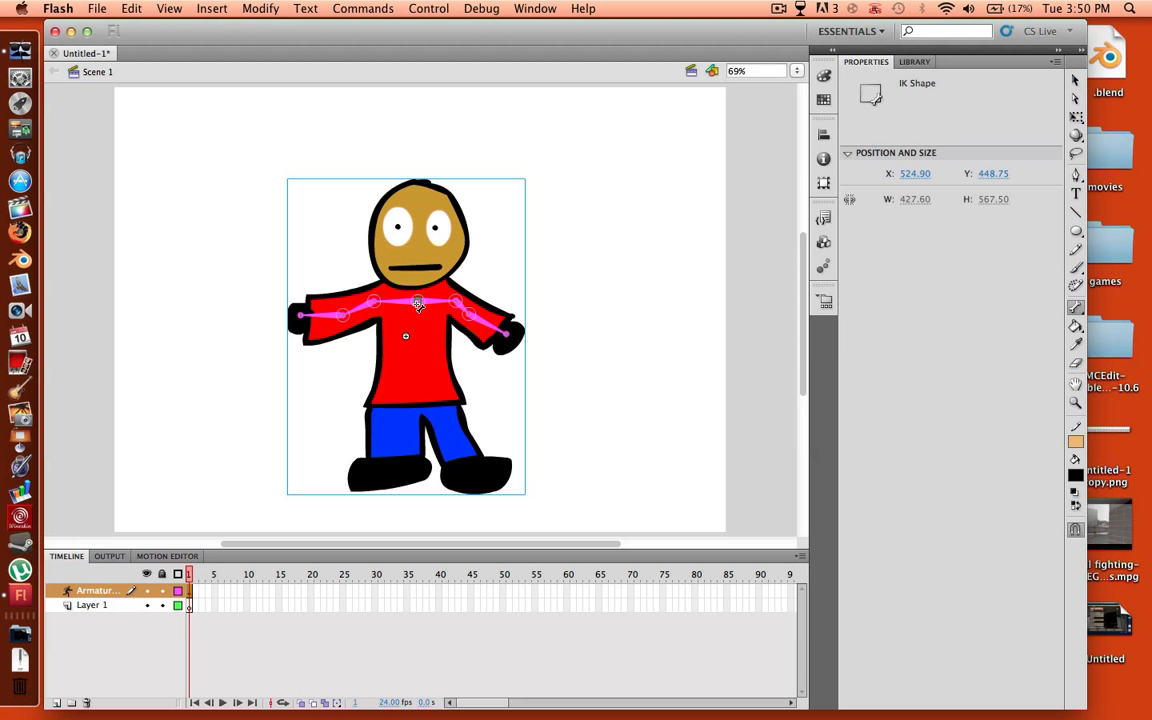
# Add Bone tool bones from the upper chest up the neck and down the spine, branching at the hips through both knees to the ankles
pyautogui.moveTo(418, 305); pyautogui.dragTo(421, 279)
pyautogui.moveTo(418, 301)
pyautogui.mouseDown()
pyautogui.moveTo(420, 404)
pyautogui.moveTo(393, 429)
pyautogui.moveTo(393, 465)
pyautogui.mouseUp()
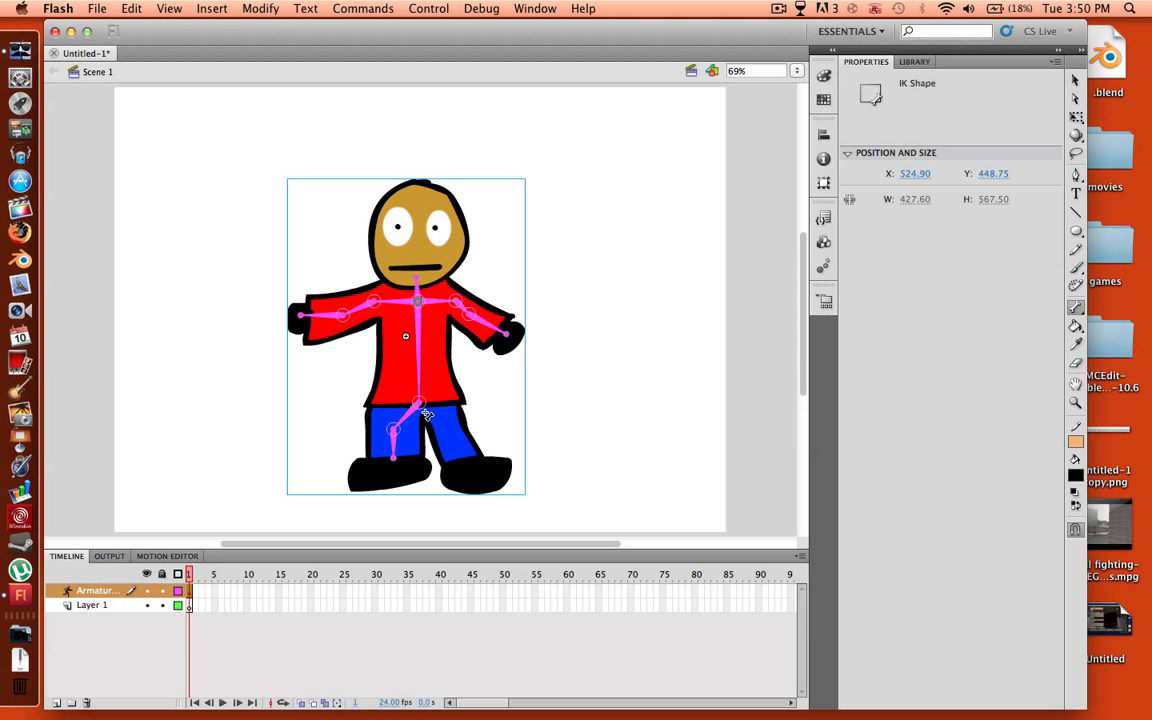
pyautogui.moveTo(421, 403); pyautogui.dragTo(464, 462)
# Try posing the character's arm on the viewer's left with the Selection tool, and undo the move
pyautogui.press('v')
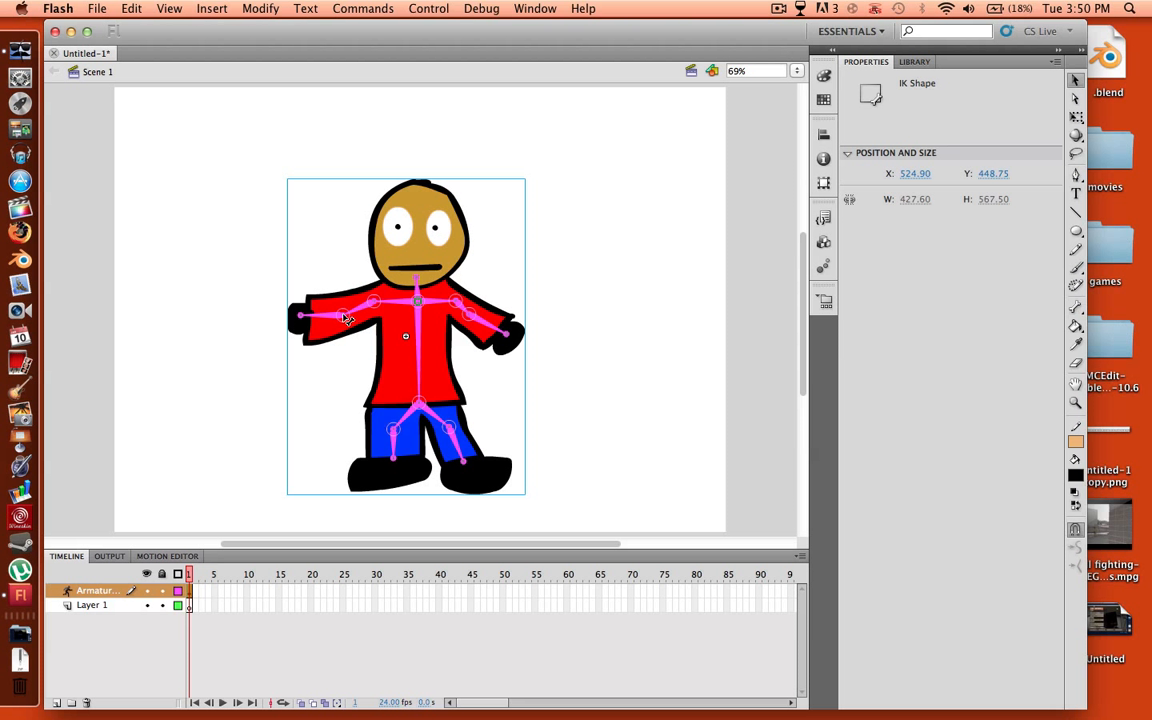
pyautogui.moveTo(290, 290)
pyautogui.mouseDown()
pyautogui.moveTo(314, 250)
pyautogui.moveTo(307, 285)
pyautogui.moveTo(275, 329)
pyautogui.moveTo(265, 417)
pyautogui.moveTo(294, 313)
pyautogui.mouseUp()
pyautogui.press('super+z')
# Try to paint beside the character's head with the Brush tool on the armature layer
pyautogui.press('b')
pyautogui.click(468, 243)
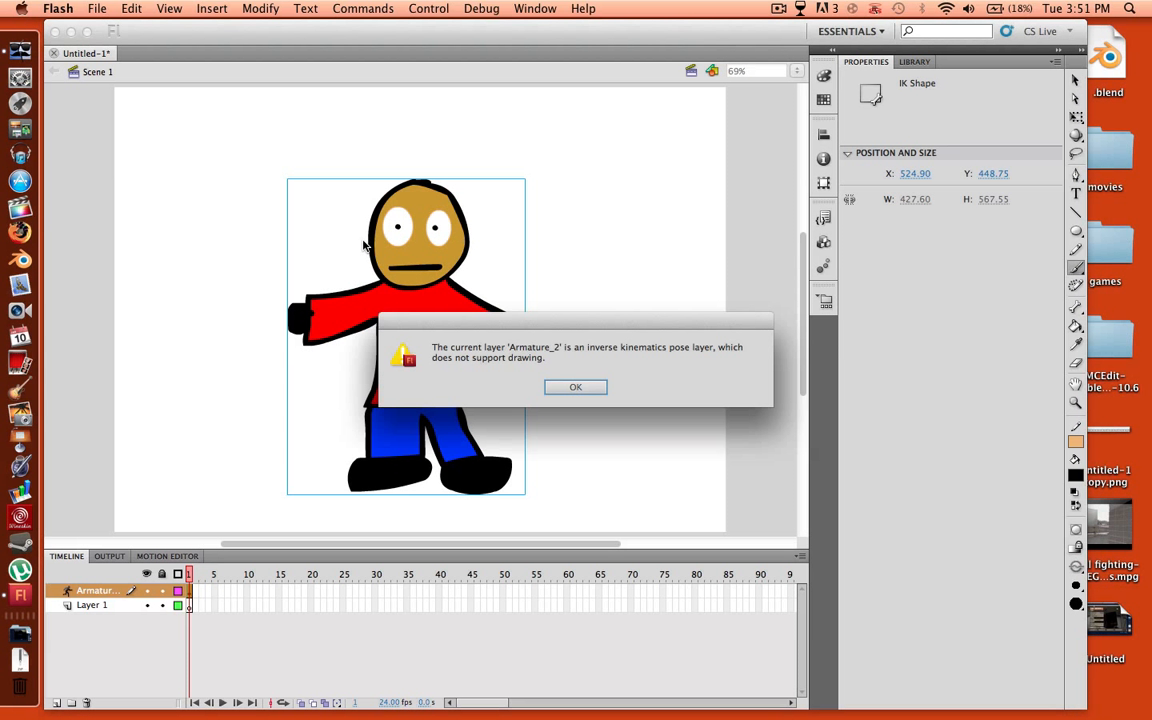
pyautogui.click(572, 387)
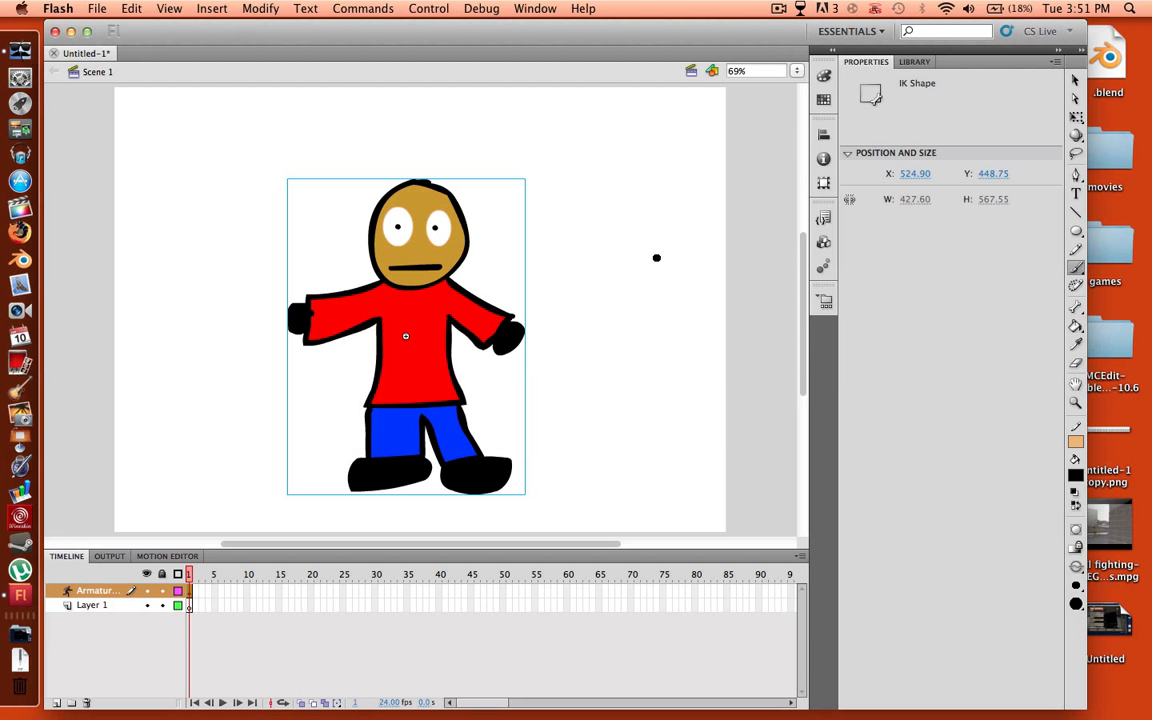
# Try posing the leg on the viewer's left and the arm on the viewer's right with the Selection tool, undoing the moves
pyautogui.press('v')
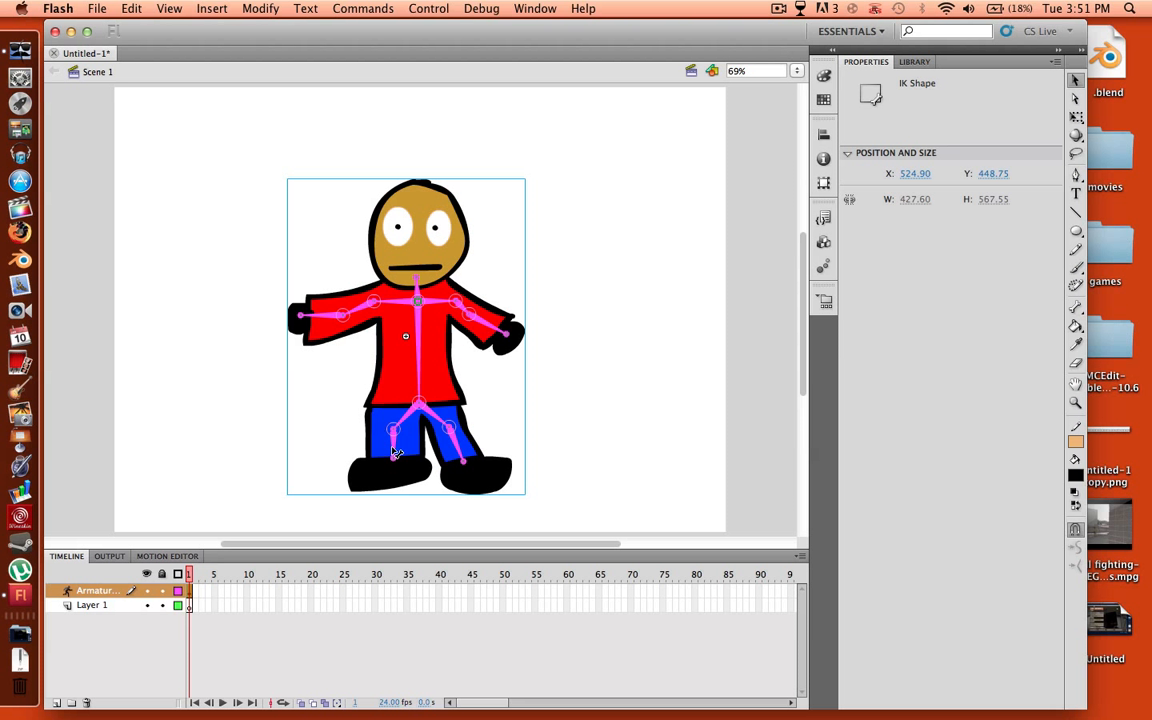
pyautogui.moveTo(356, 410); pyautogui.dragTo(455, 552)
pyautogui.press('super+z')
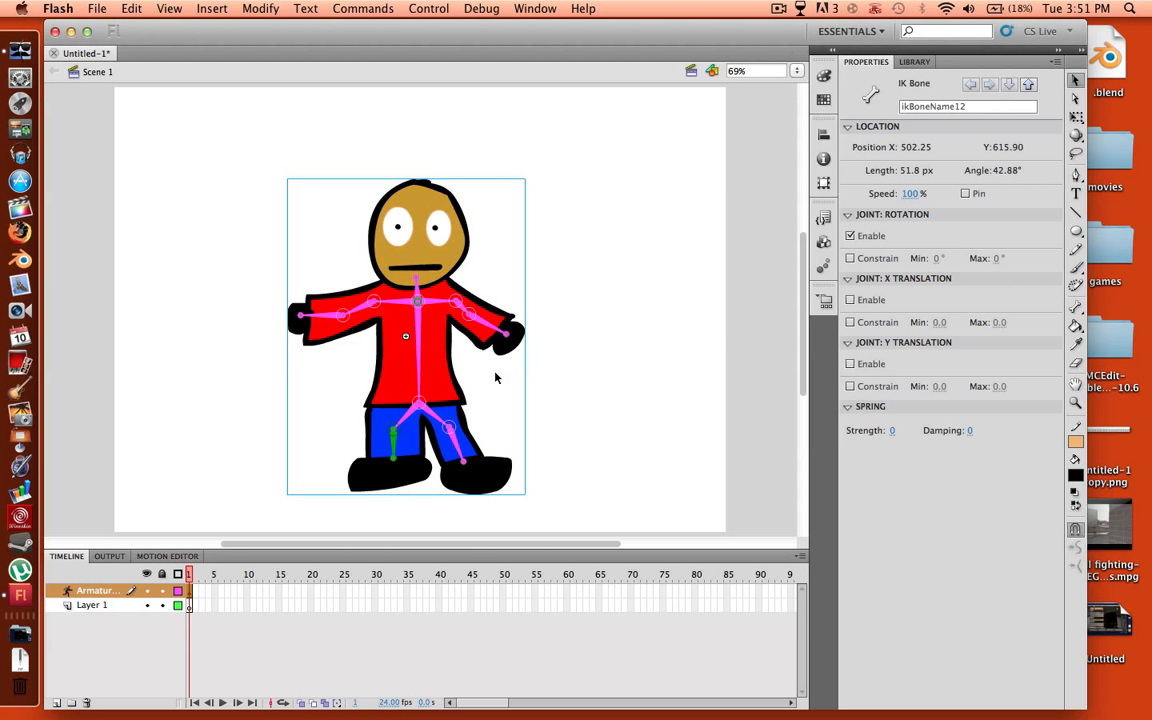
pyautogui.moveTo(419, 294); pyautogui.dragTo(465, 340)
pyautogui.press('super+z')
pyautogui.press('super+z')
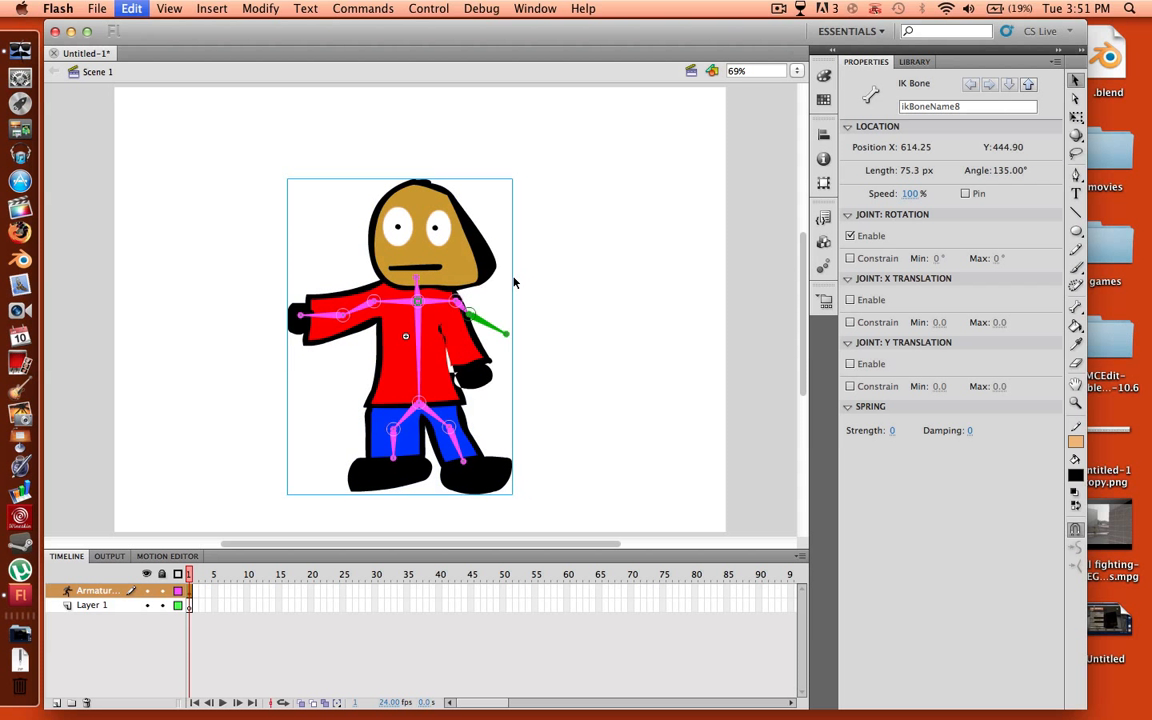
# Examine the control points bound to the upper arm bone on the viewer's left with the Bind tool
pyautogui.click(1077, 310)
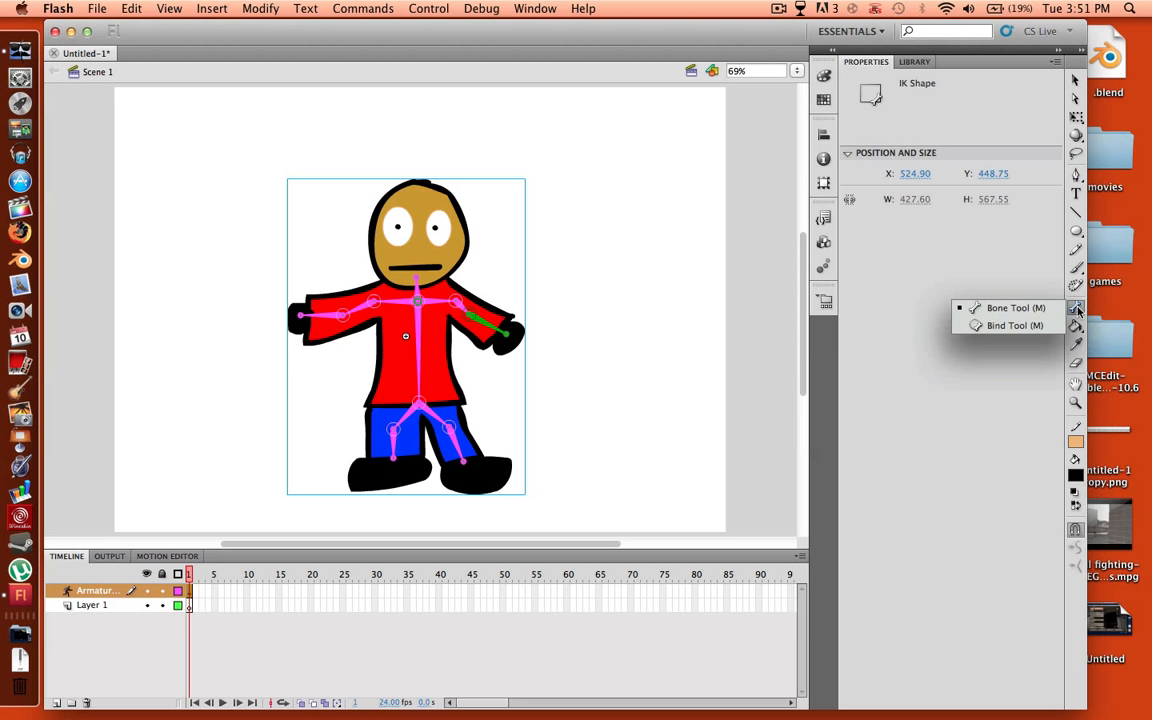
pyautogui.click(1014, 326)
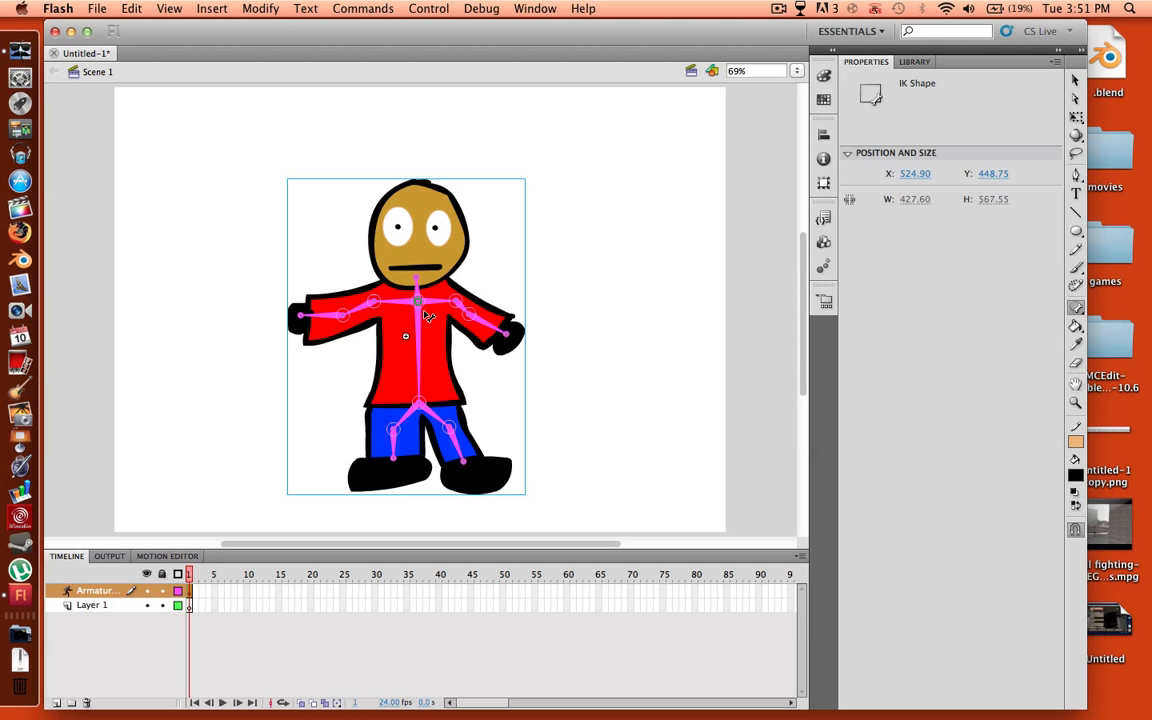
pyautogui.press('super+equal')
pyautogui.press('super+equal')
pyautogui.scroll(2, 424, 316)
pyautogui.hscroll(-4, 424, 316)
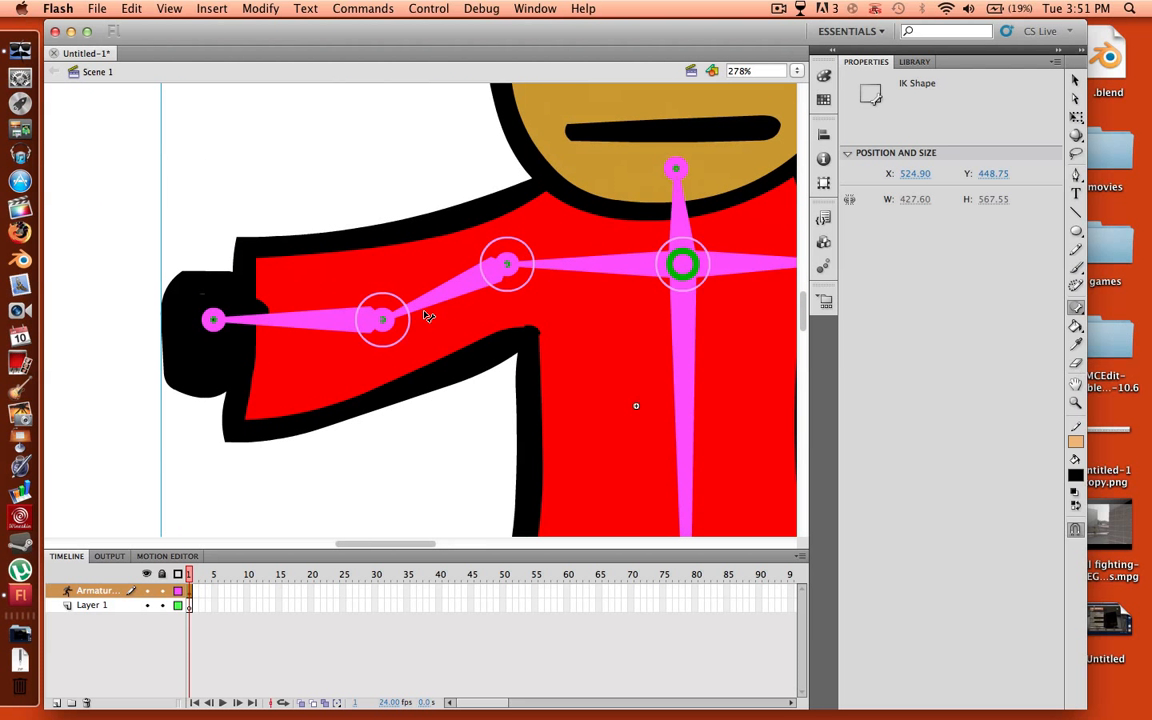
pyautogui.scroll(2, 424, 316)
pyautogui.click(468, 337)
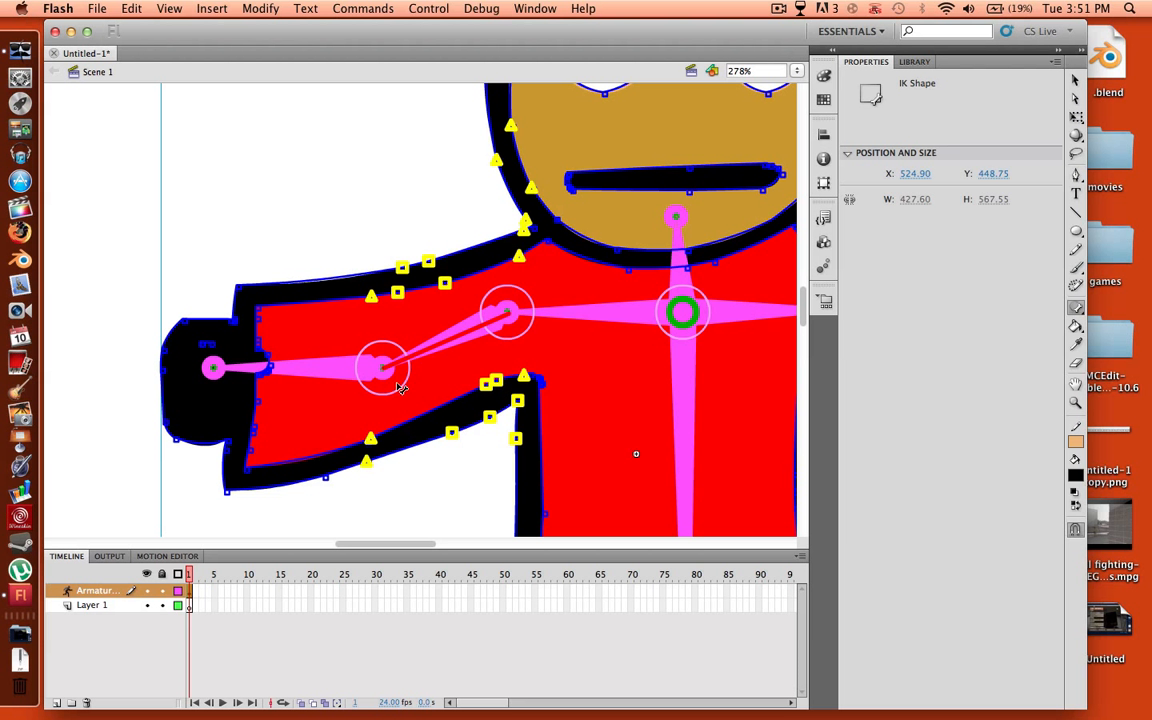
# Check which bones the cheek control point nearest the viewer's-left arm is bound to, comparing it with the upper arm bone's points
pyautogui.hscroll(3, 449, 374)
pyautogui.scroll(2, 449, 374)
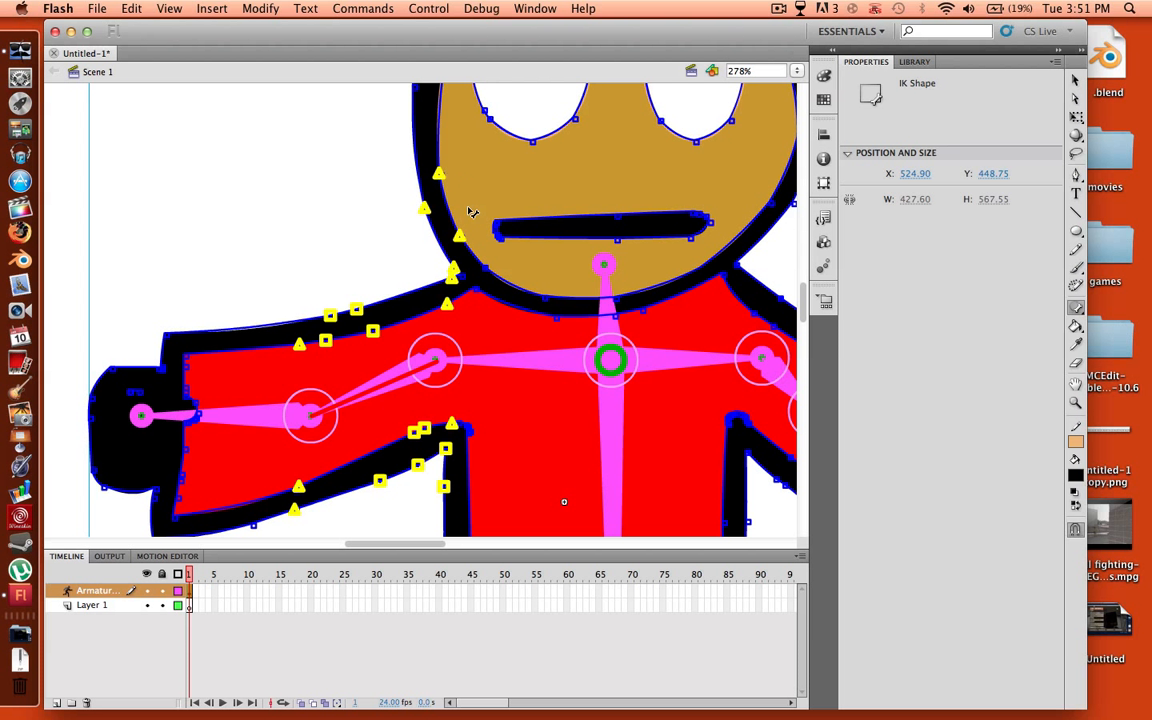
pyautogui.click(439, 176)
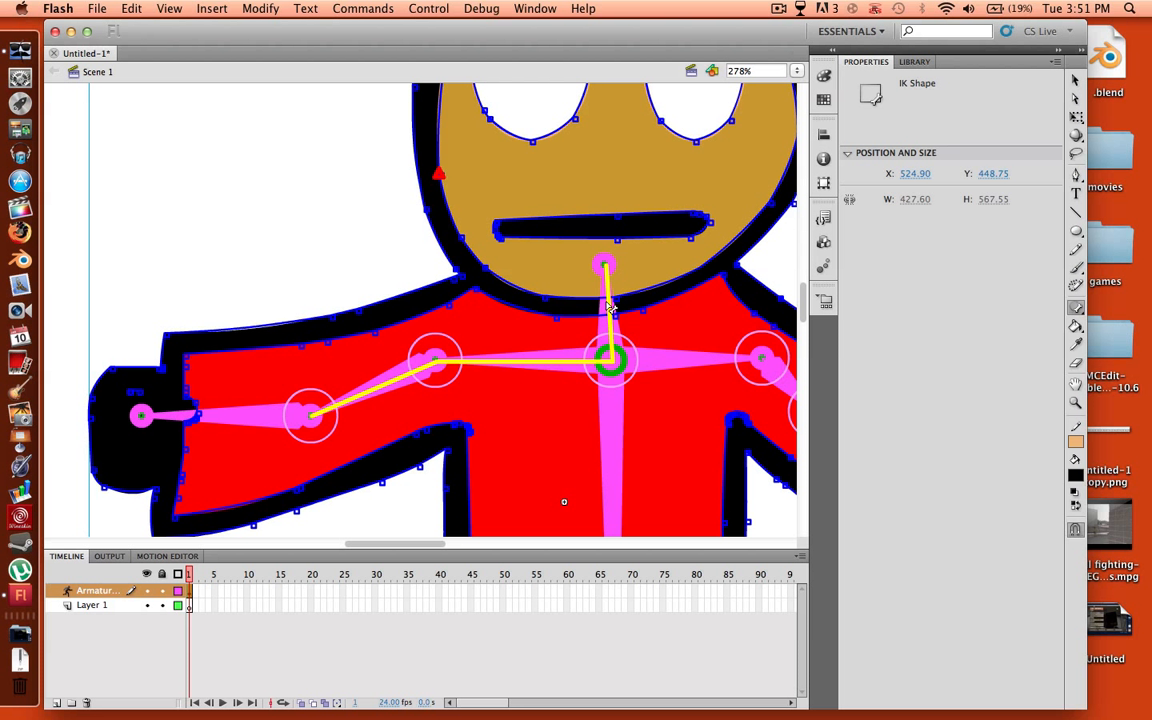
pyautogui.click(302, 257)
pyautogui.click(402, 377)
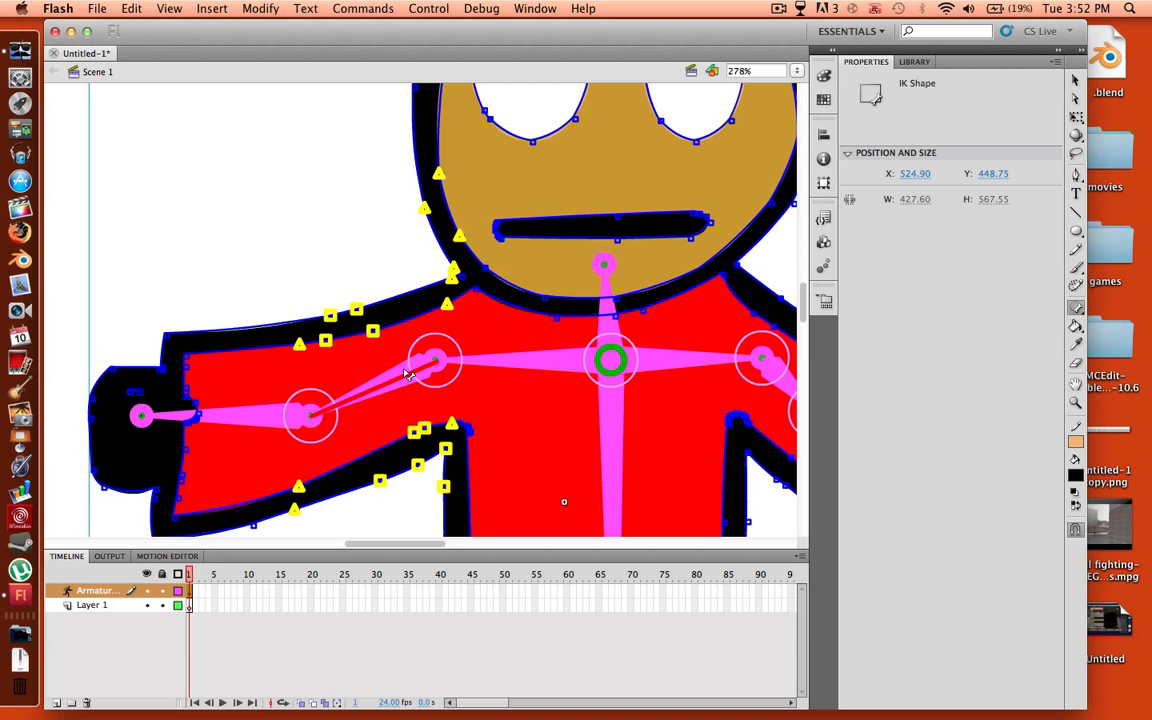
pyautogui.click(562, 372)
# Bind the cheek control point on the viewer's left to the adjacent shoulder bone and select that bone to view its points
pyautogui.click(439, 175)
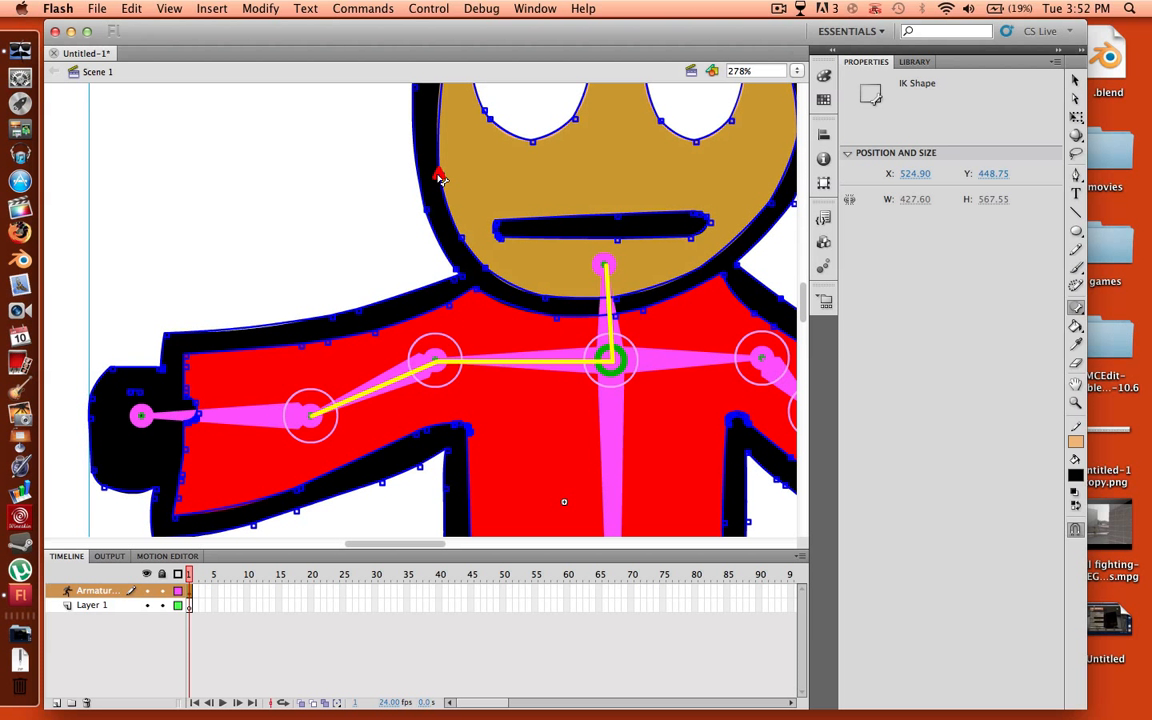
pyautogui.moveTo(441, 178); pyautogui.dragTo(543, 365)
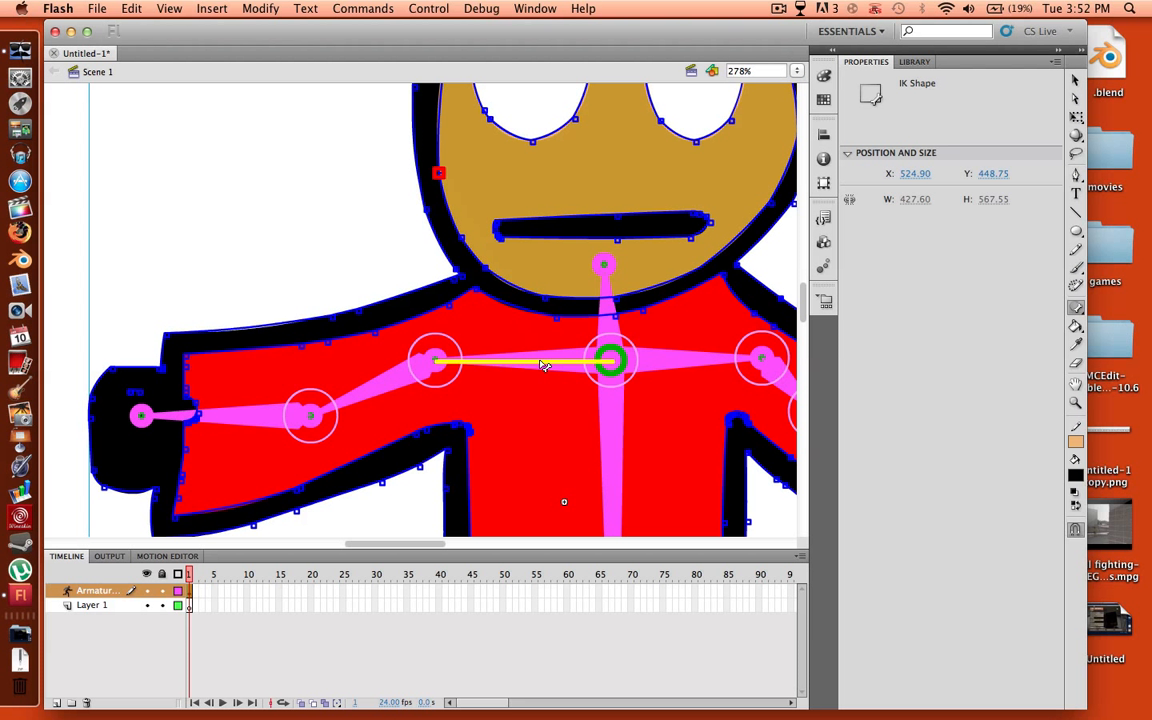
pyautogui.click(528, 366)
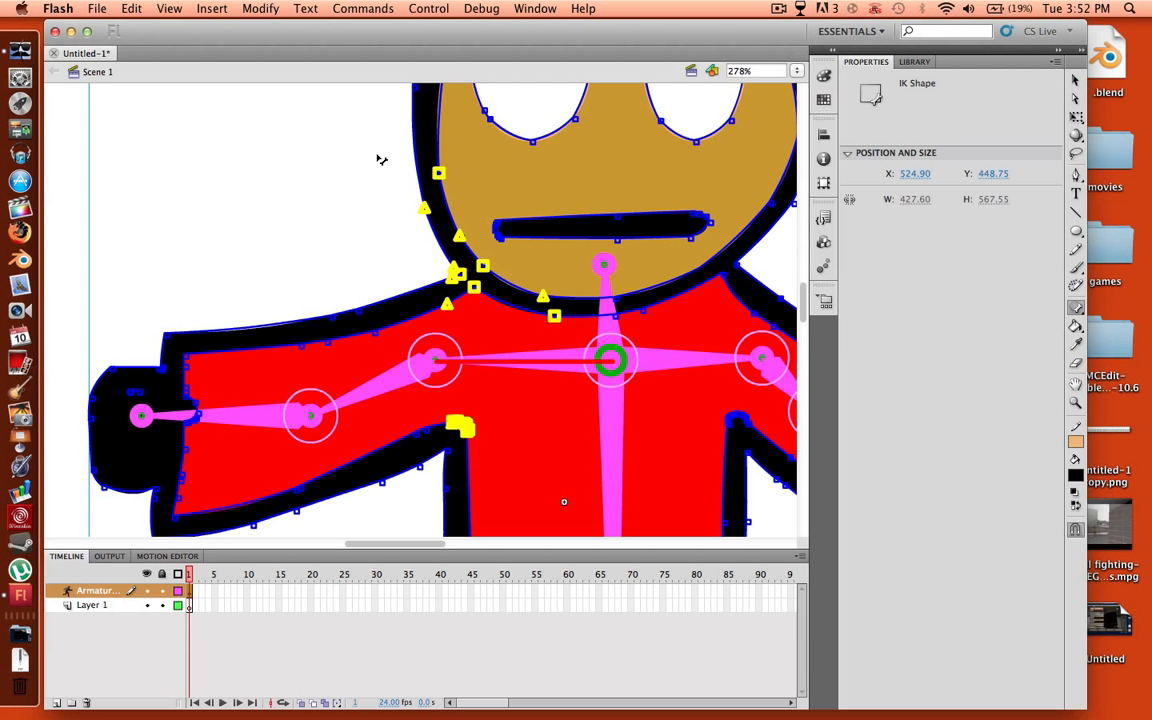
# Examine the control points across the face and head outline that are bound to the neck bone
pyautogui.scroll(6, 437, 419)
pyautogui.hscroll(4, 437, 419)
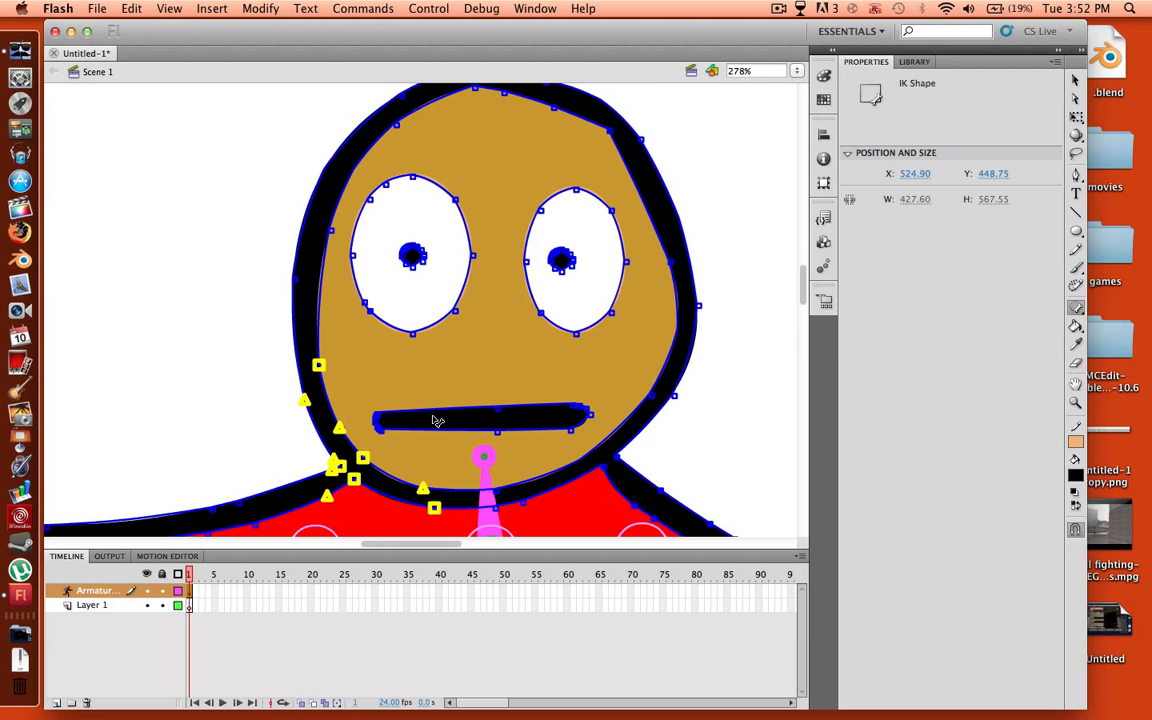
pyautogui.scroll(-5, 448, 438)
pyautogui.scroll(5, 448, 438)
pyautogui.click(485, 487)
pyautogui.scroll(2, 443, 428)
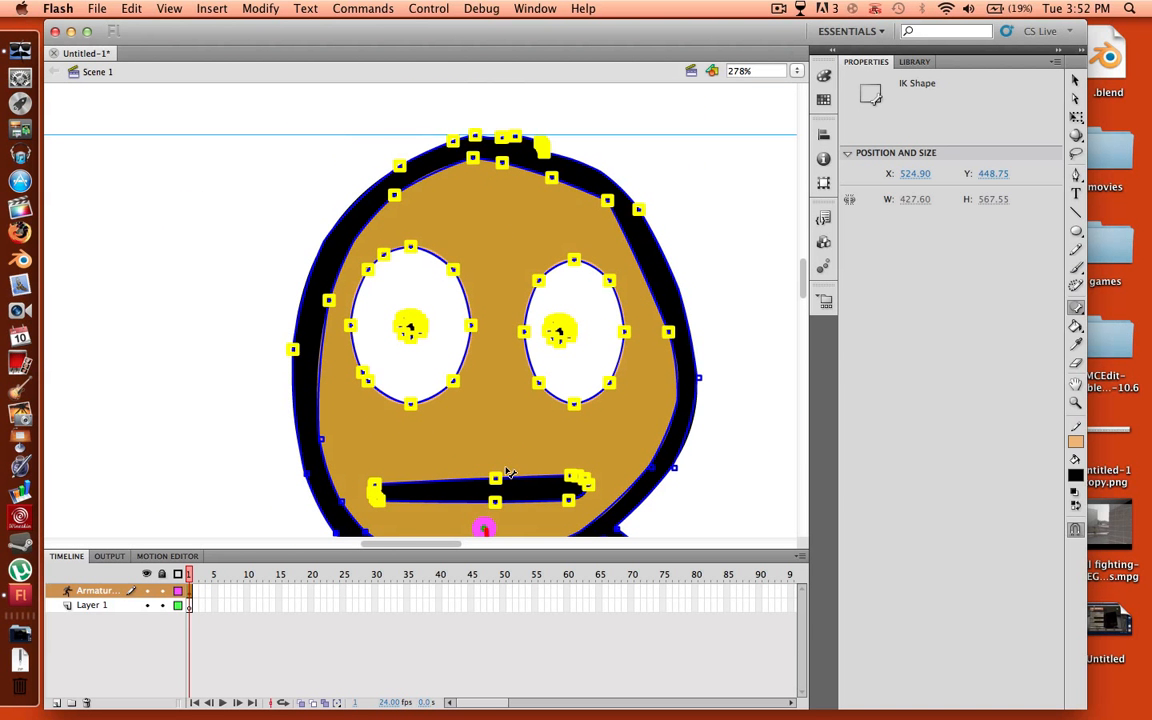
# Select the control points of the eyes, the head's side outlines and the mouth's upper edge with the Bind tool
pyautogui.scroll(-5, 430, 340)
pyautogui.moveTo(724, 278); pyautogui.dragTo(640, 152)
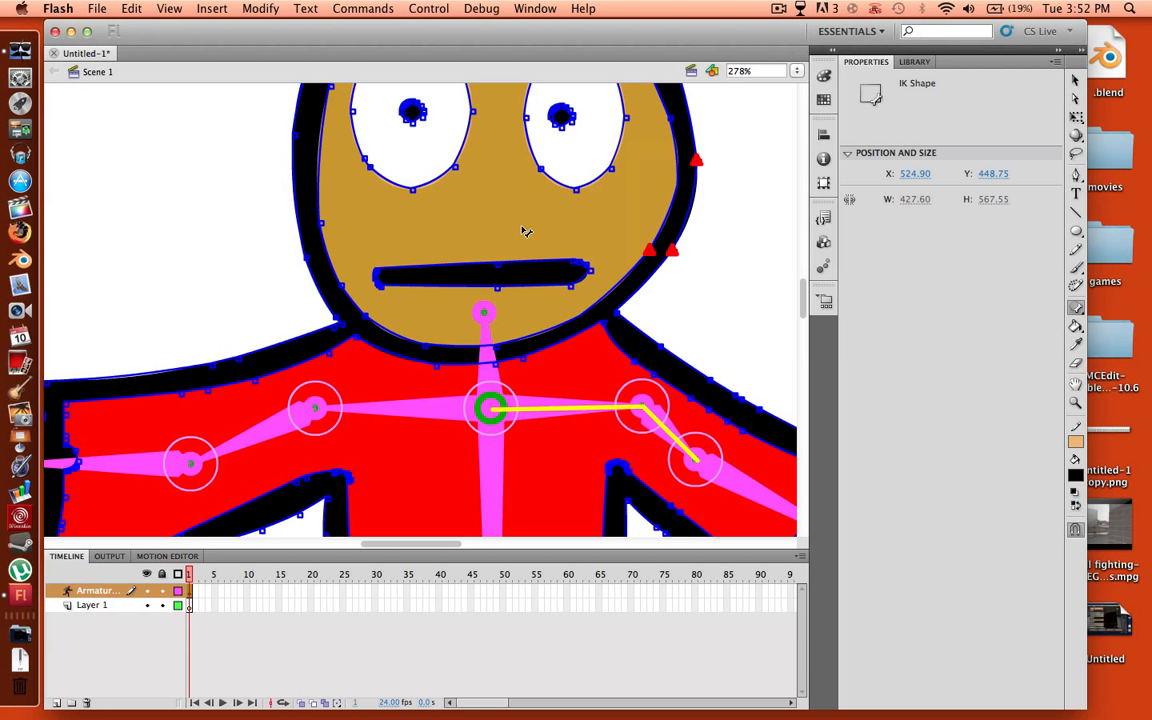
pyautogui.scroll(5, 525, 231)
pyautogui.scroll(-1, 552, 238)
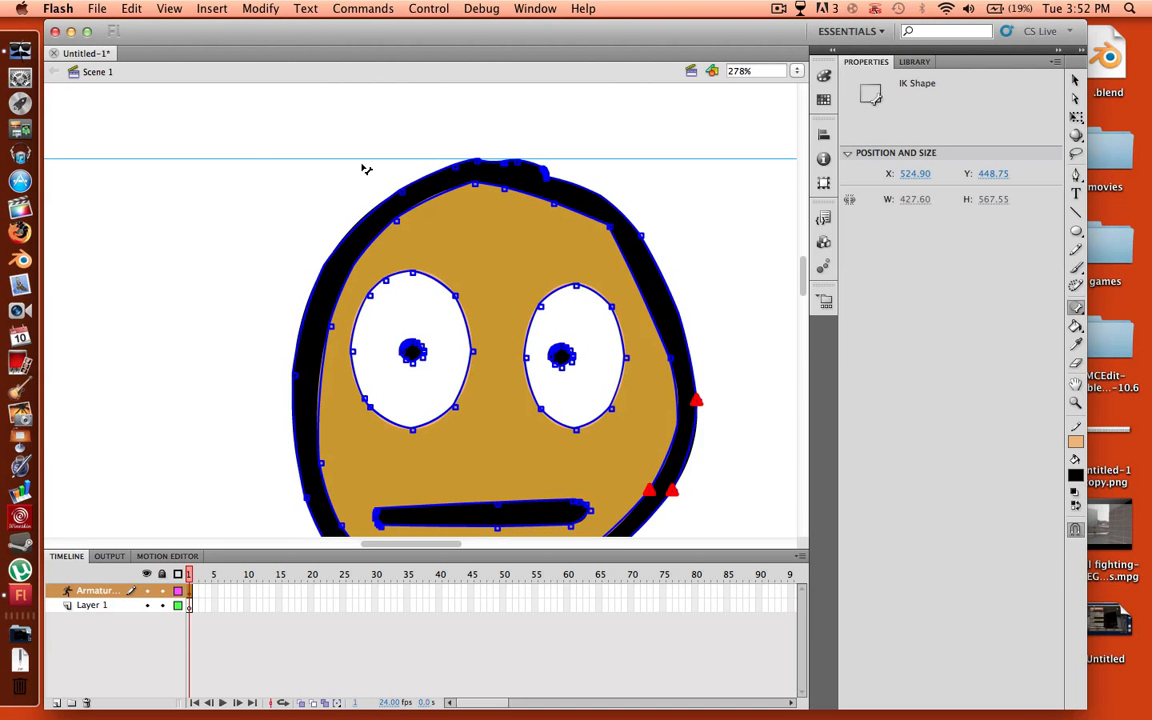
pyautogui.click(256, 127)
pyautogui.moveTo(752, 496); pyautogui.dragTo(323, 216)
pyautogui.moveTo(261, 176); pyautogui.dragTo(766, 517)
pyautogui.scroll(-5, 738, 396)
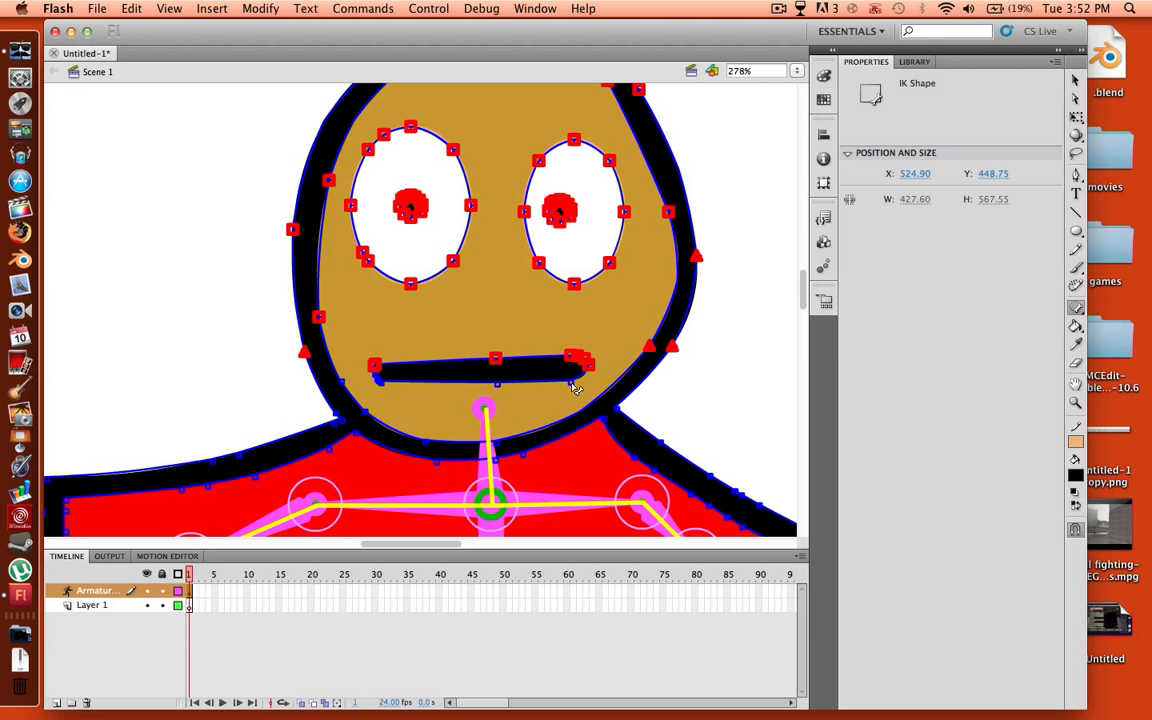
# Add the remaining mouth control points and the points along the lower jaw and chin to the selection
pyautogui.click(495, 383)
pyautogui.click(376, 378)
pyautogui.moveTo(334, 368); pyautogui.dragTo(455, 455)
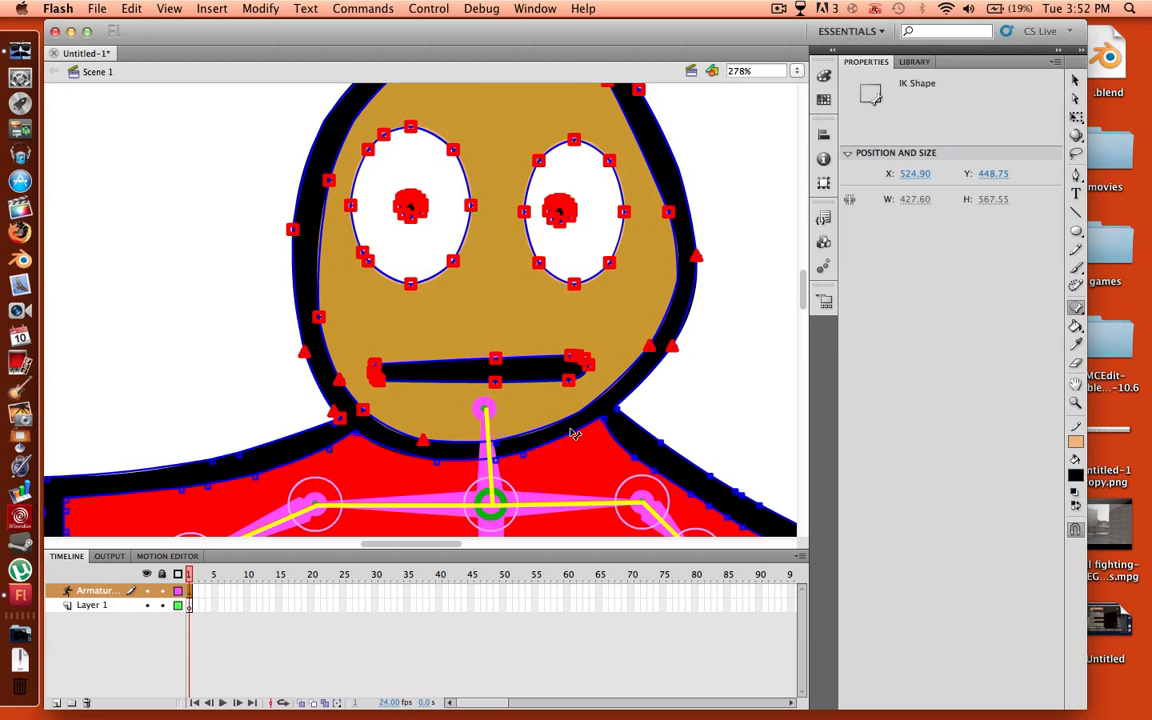
pyautogui.click(532, 465)
pyautogui.moveTo(533, 470); pyautogui.dragTo(430, 456)
pyautogui.moveTo(552, 470); pyautogui.dragTo(496, 432)
# Add the control points along the top outline of the head to the selection
pyautogui.scroll(5, 549, 437)
pyautogui.hscroll(2, 549, 437)
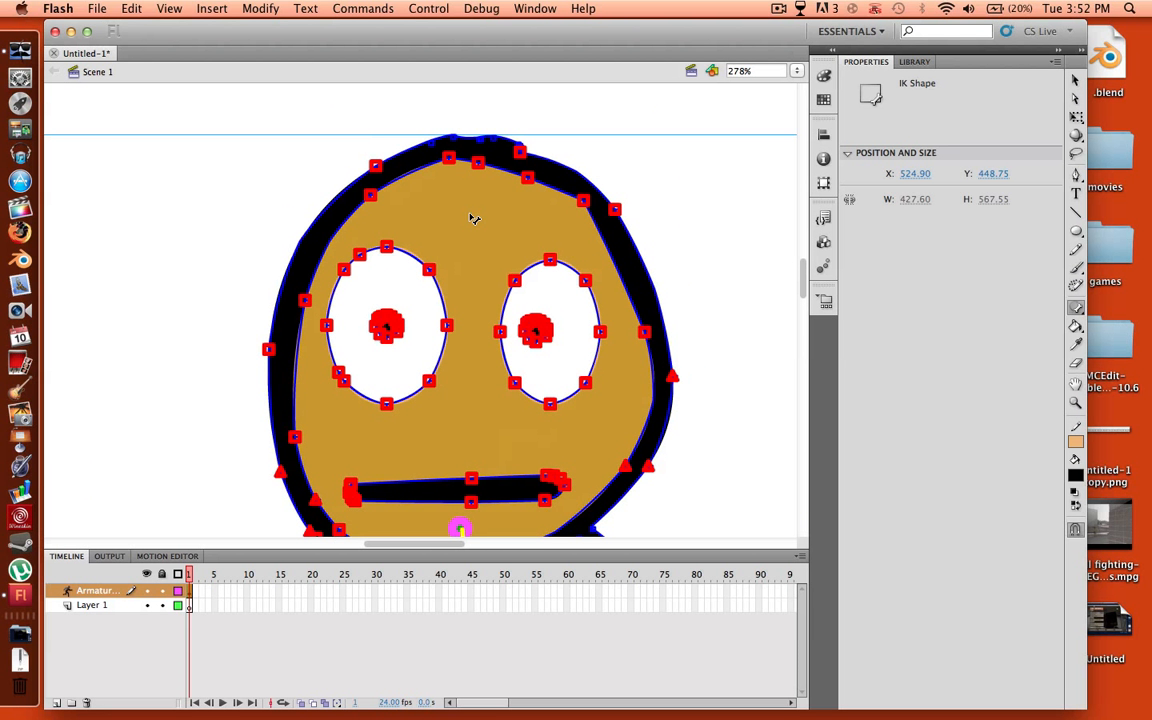
pyautogui.click(405, 120)
pyautogui.moveTo(362, 118); pyautogui.dragTo(545, 150)
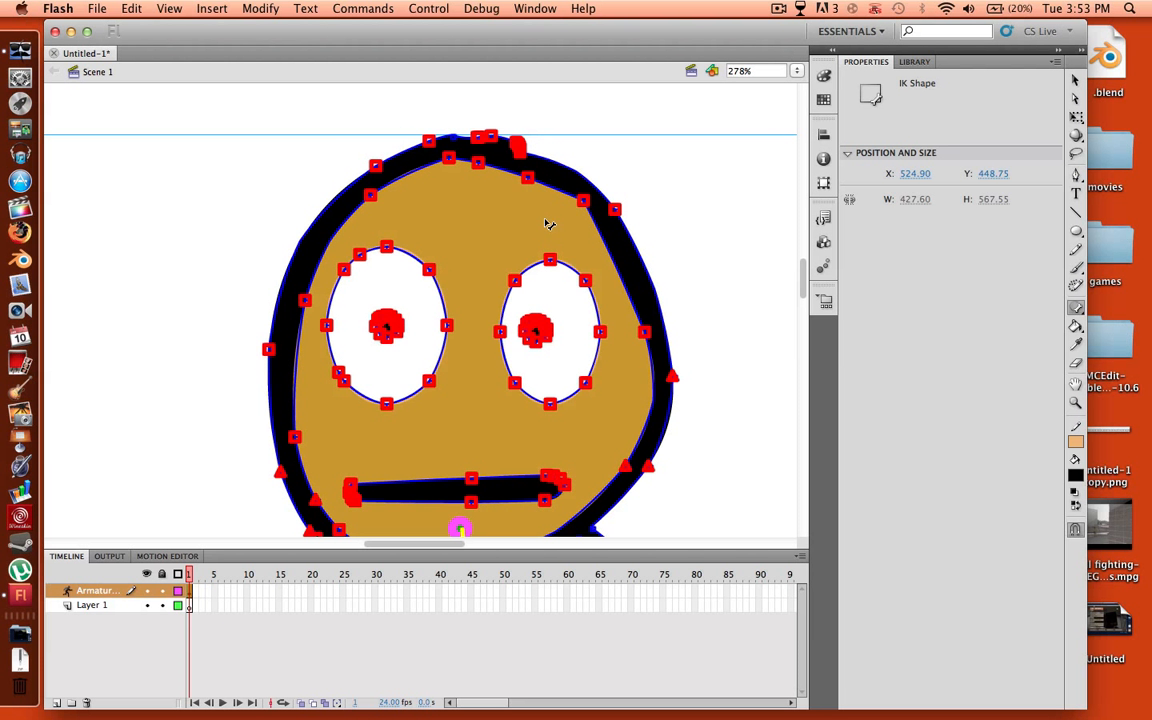
# Bind all the selected head control points to the neck bone only
pyautogui.scroll(-5, 547, 224)
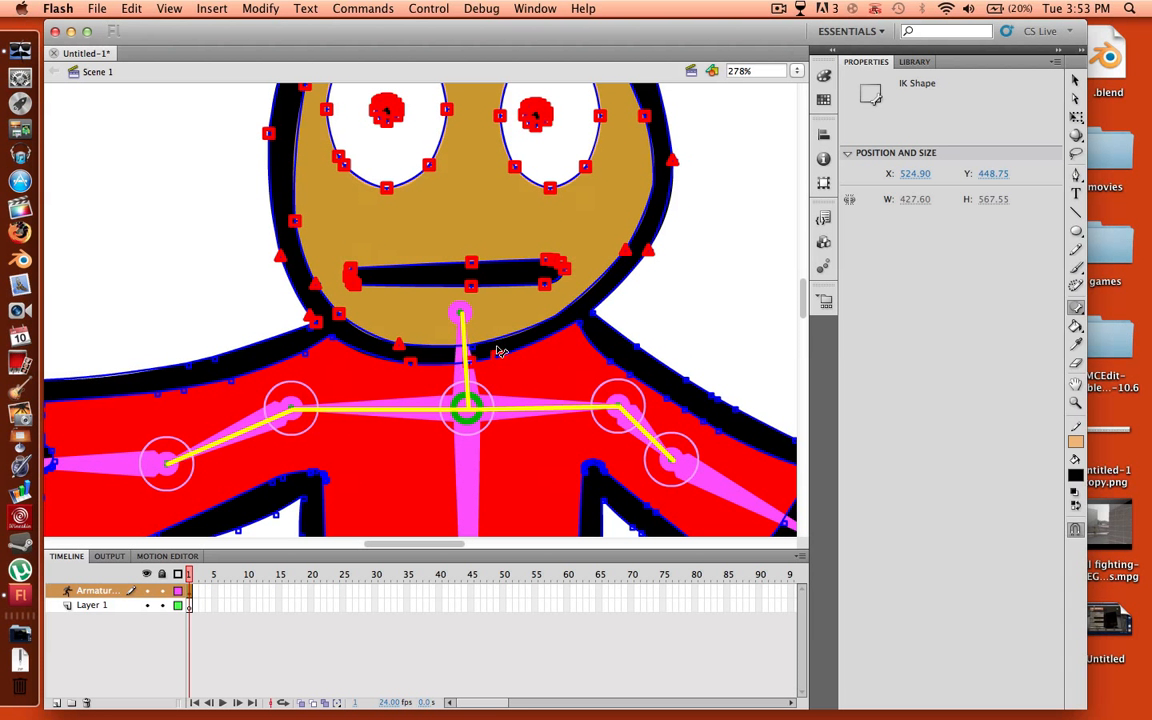
pyautogui.scroll(3, 265, 451)
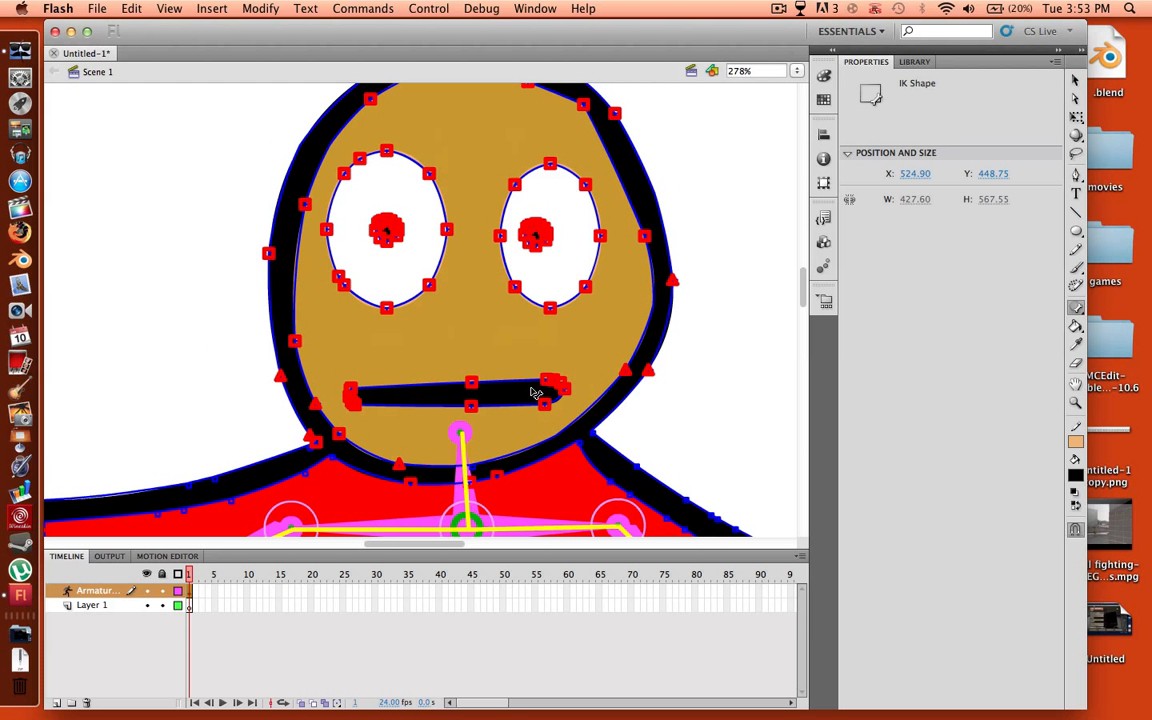
pyautogui.scroll(-3, 535, 391)
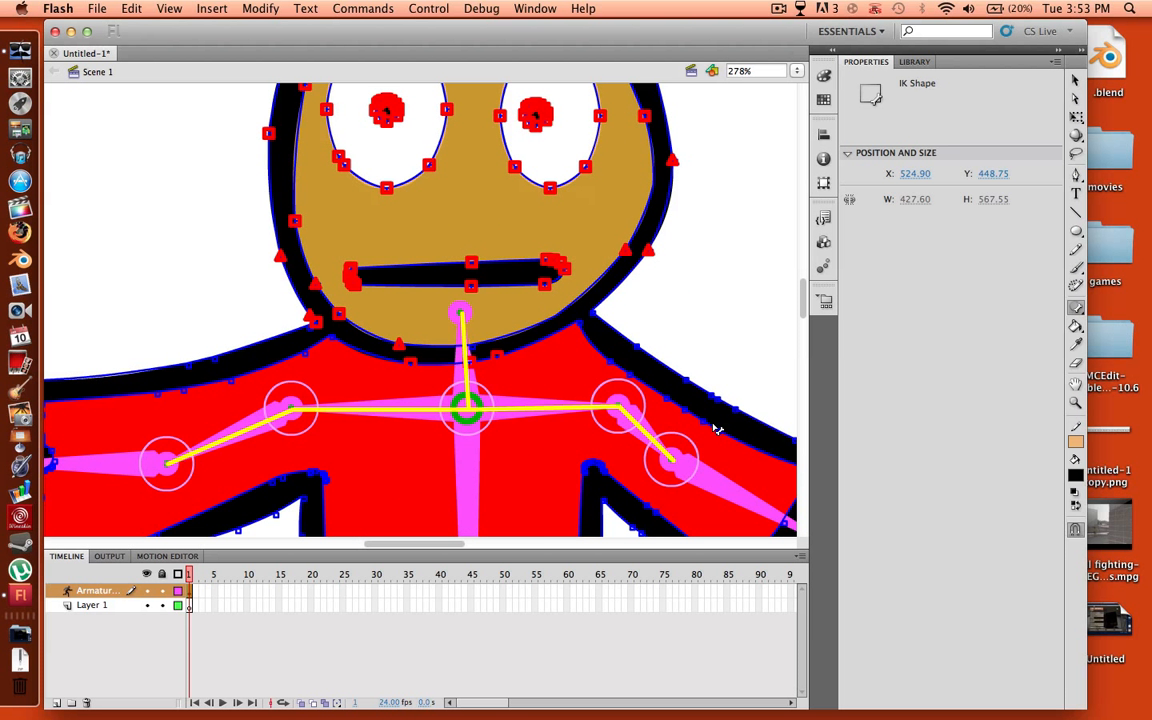
pyautogui.press('F1')
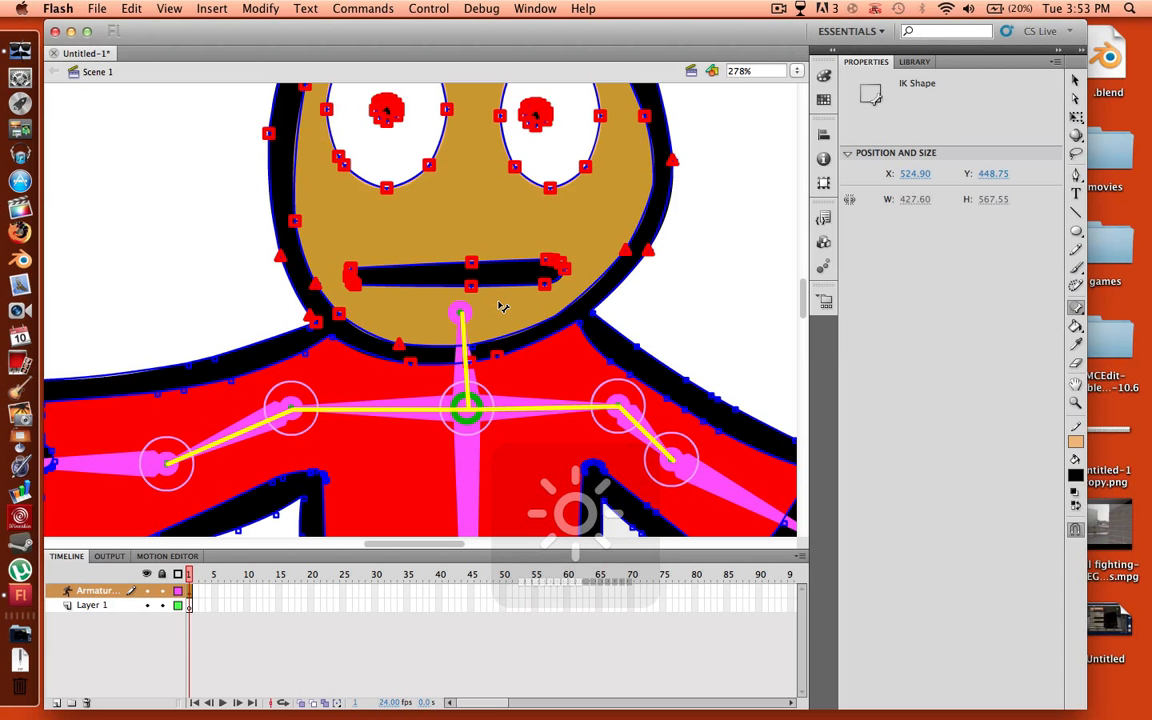
pyautogui.click(468, 352)
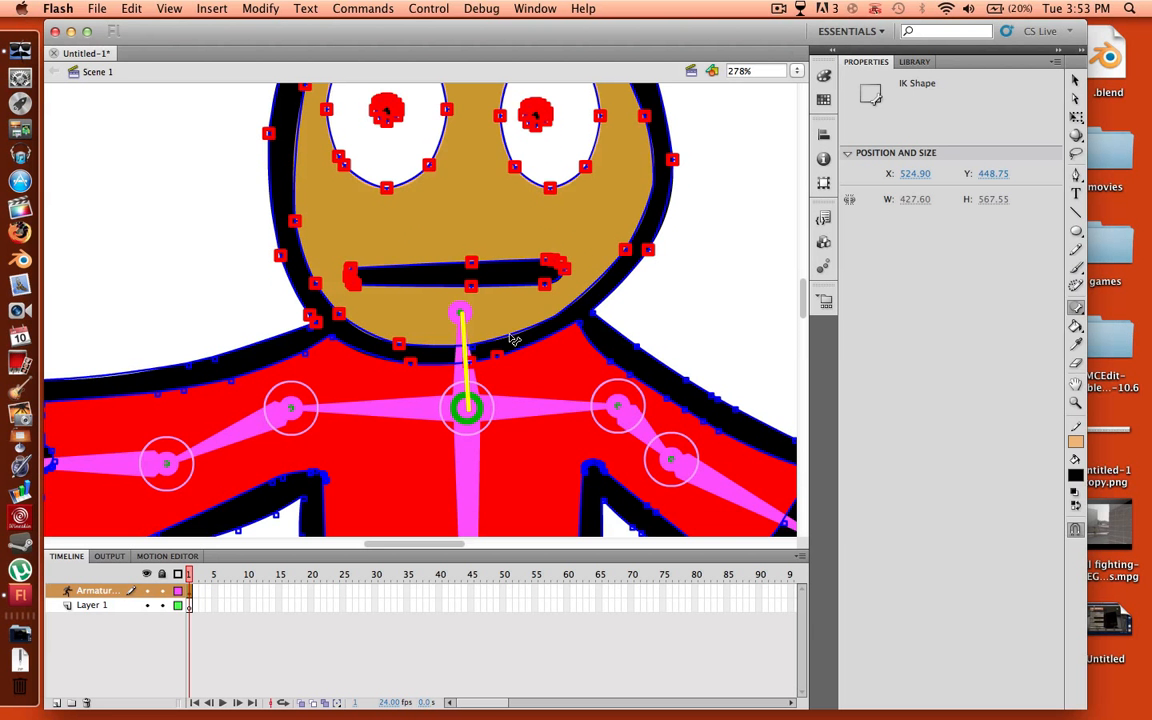
# Select the lower leg bone on the viewer's left to examine the control points bound to it
pyautogui.scroll(3, 494, 341)
pyautogui.scroll(-5, 567, 447)
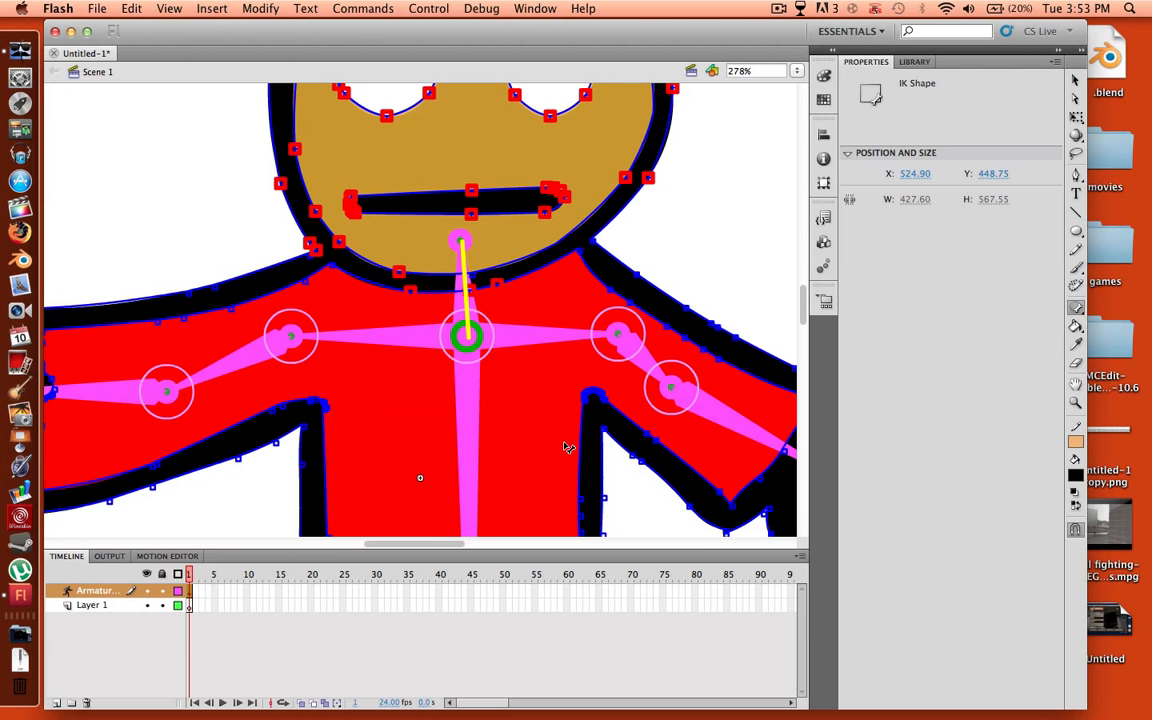
pyautogui.scroll(-6, 470, 390)
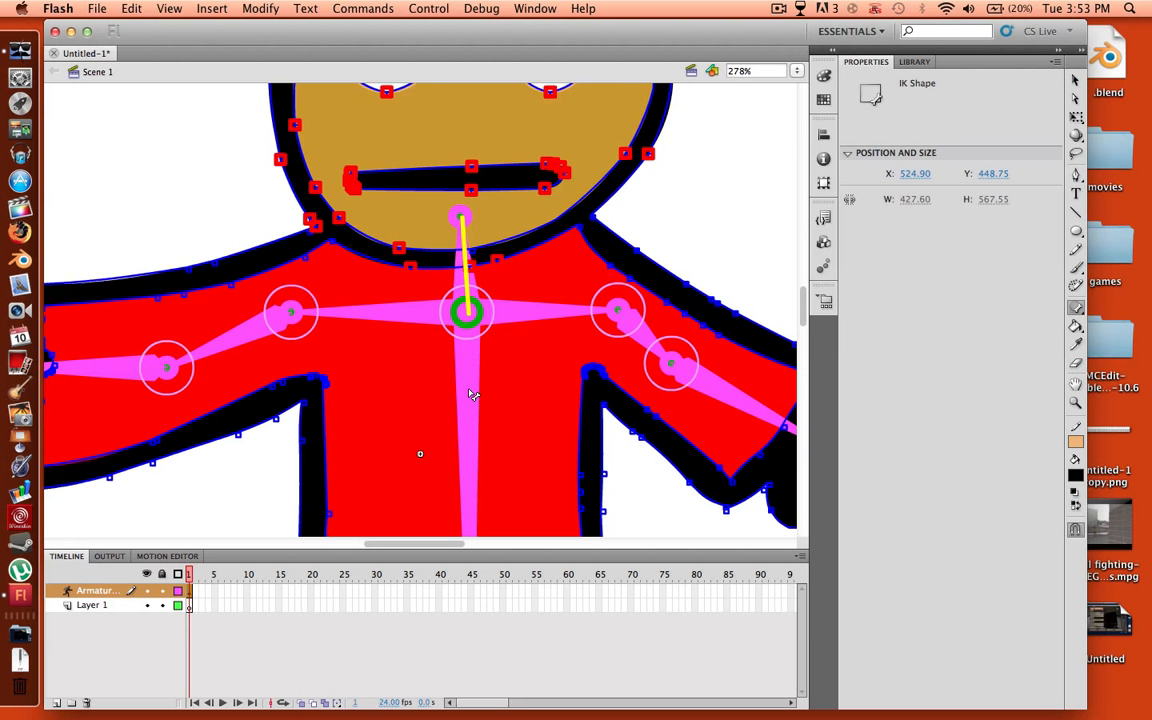
pyautogui.press('super+minus')
pyautogui.press('super+minus')
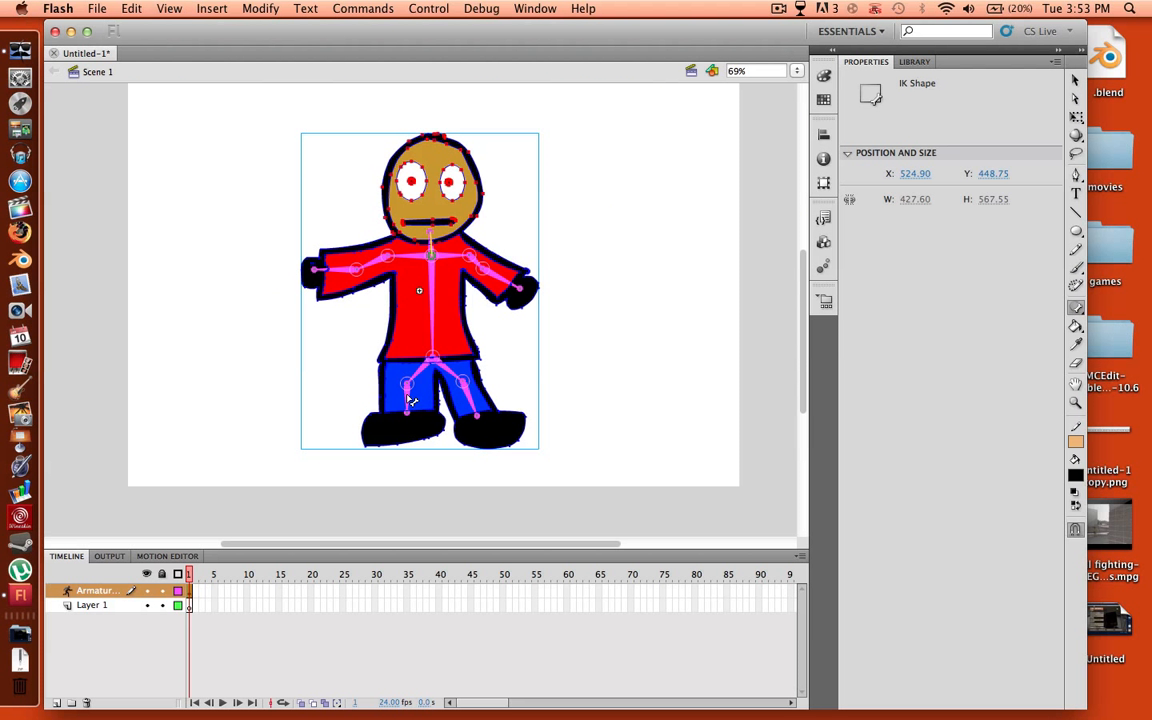
pyautogui.press('super+equal')
pyautogui.scroll(-2, 405, 425)
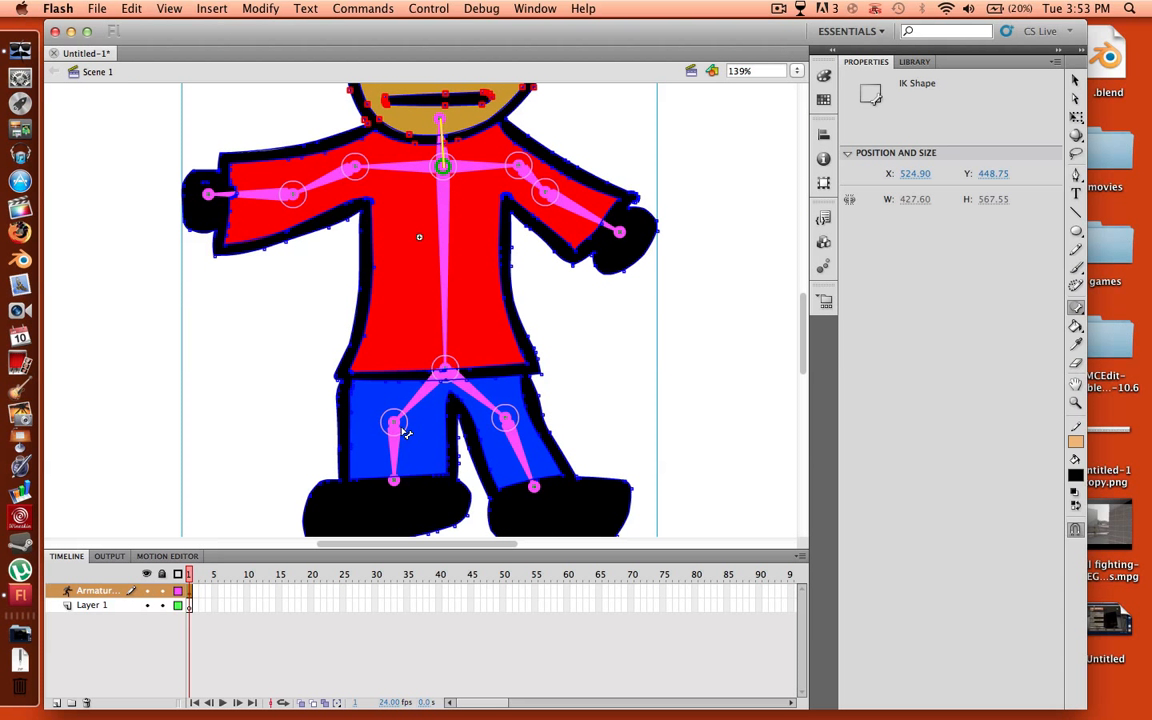
pyautogui.click(397, 454)
pyautogui.scroll(-4, 397, 454)
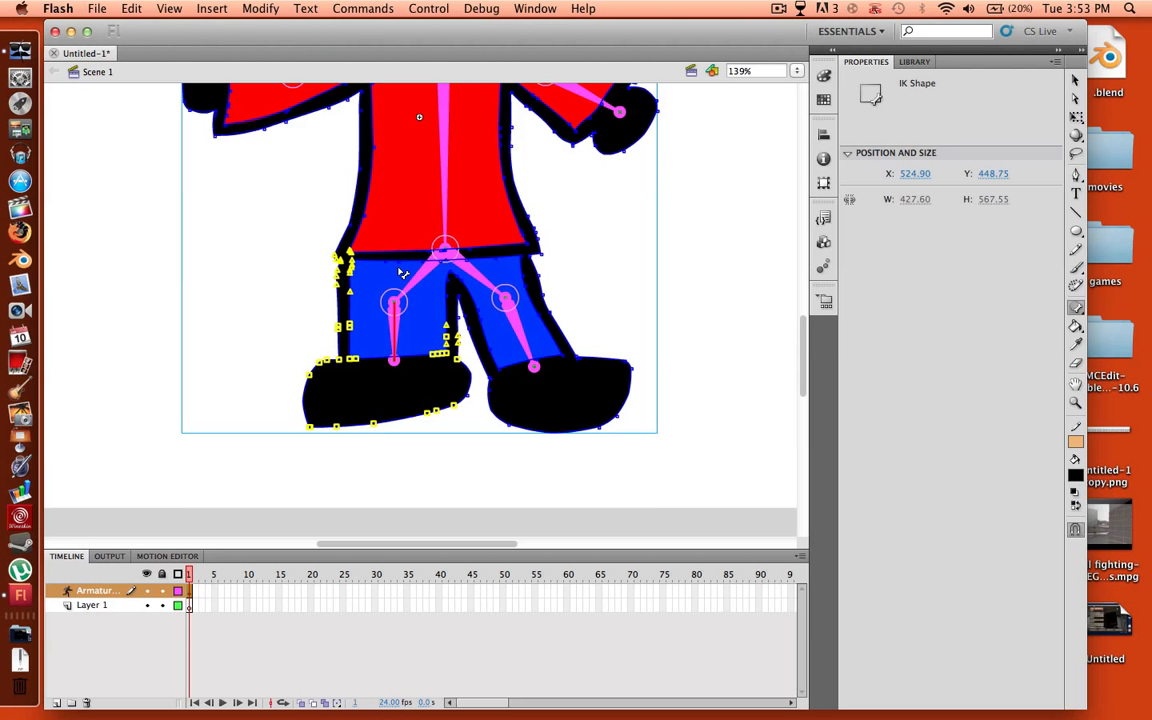
# Select the spine bone in the torso to examine the control points bound to it
pyautogui.scroll(1, 436, 305)
pyautogui.scroll(1, 436, 305)
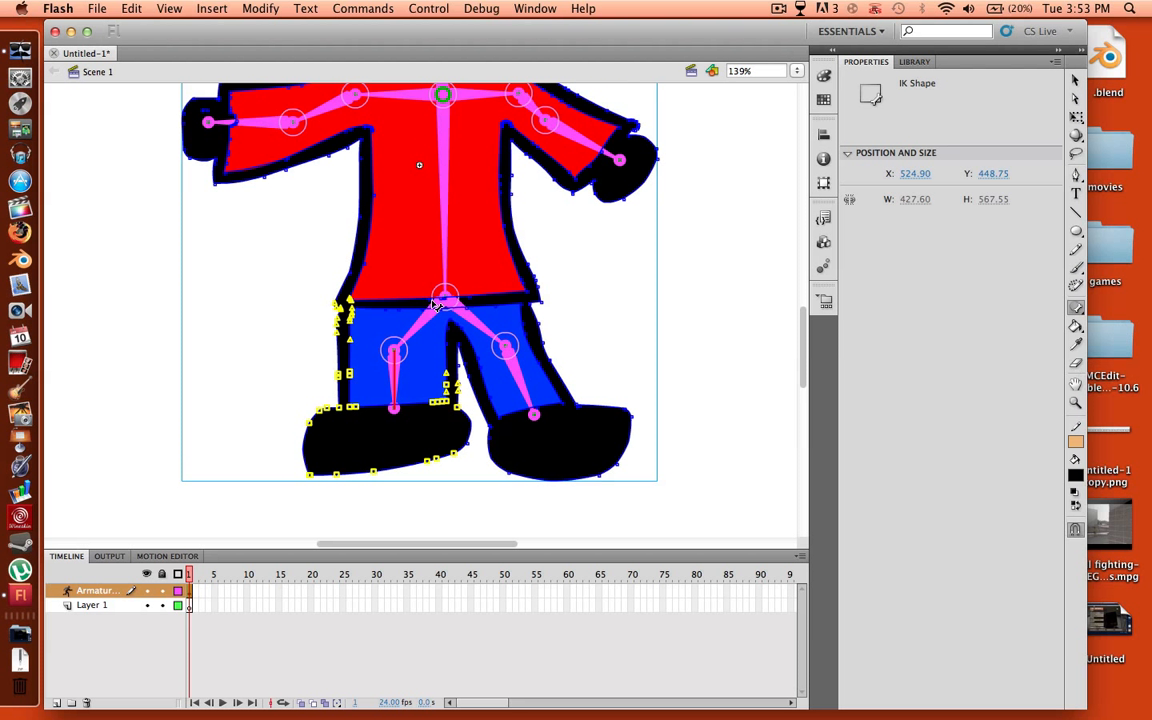
pyautogui.click(443, 145)
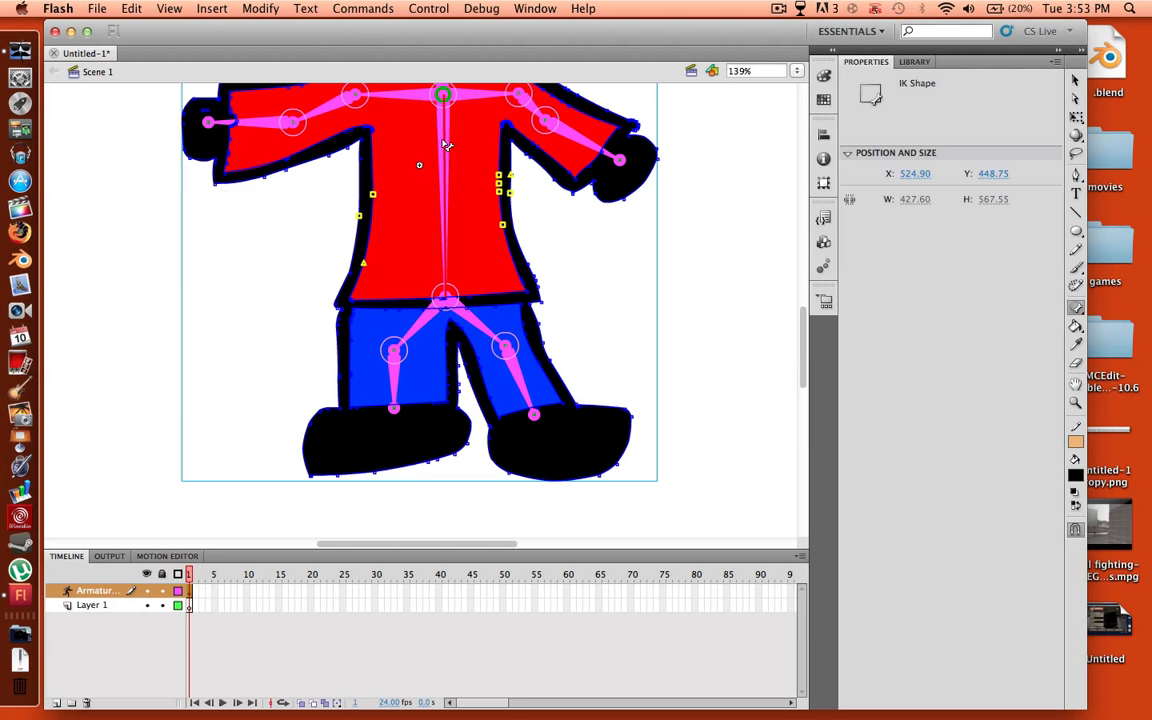
pyautogui.scroll(1, 452, 157)
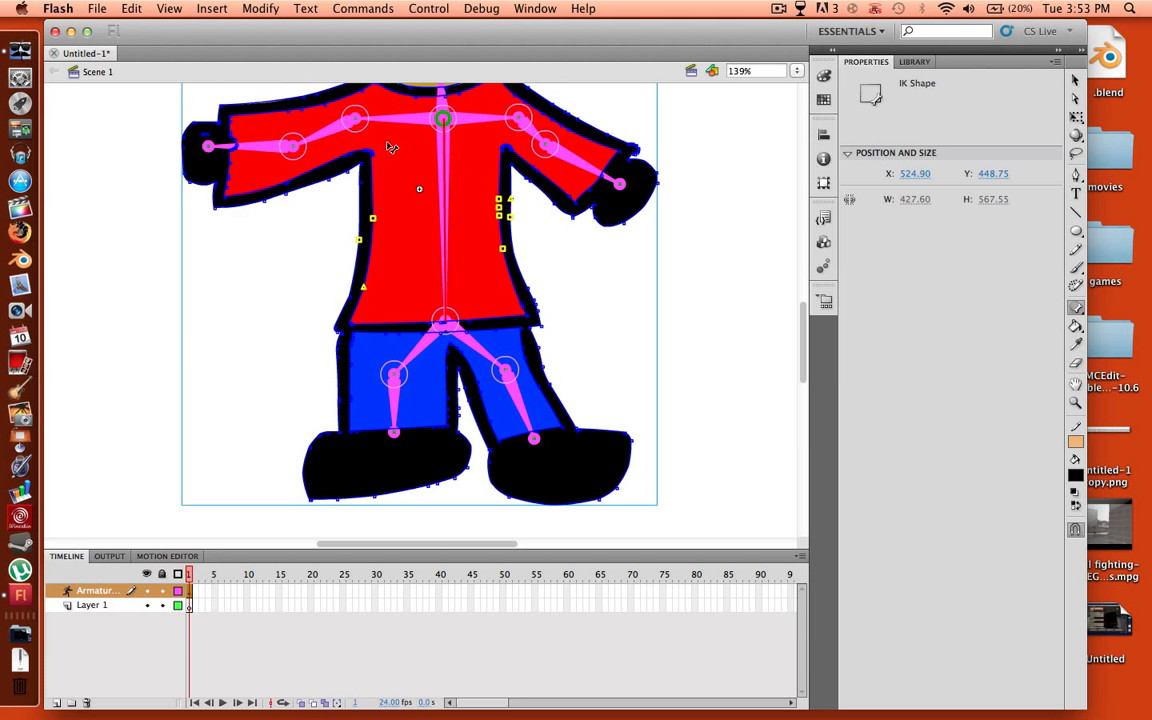
# Bind the armpit control points on both sides of the shirt to the spine bone
pyautogui.click(360, 161)
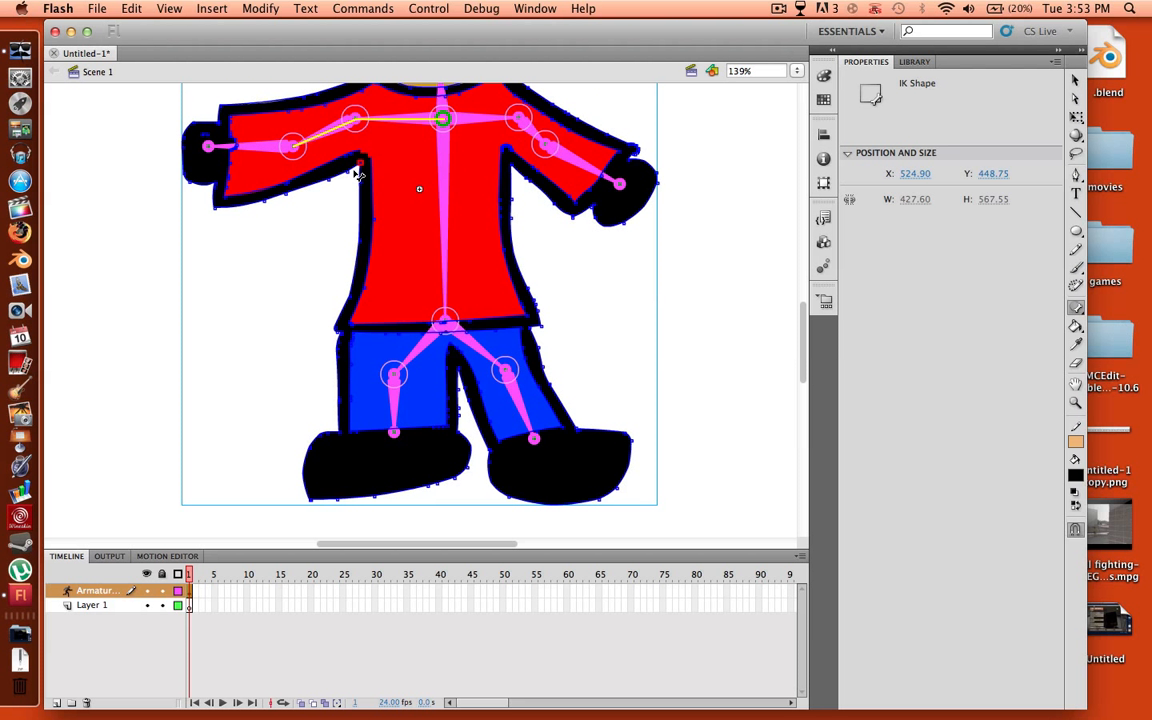
pyautogui.moveTo(360, 161); pyautogui.dragTo(446, 166)
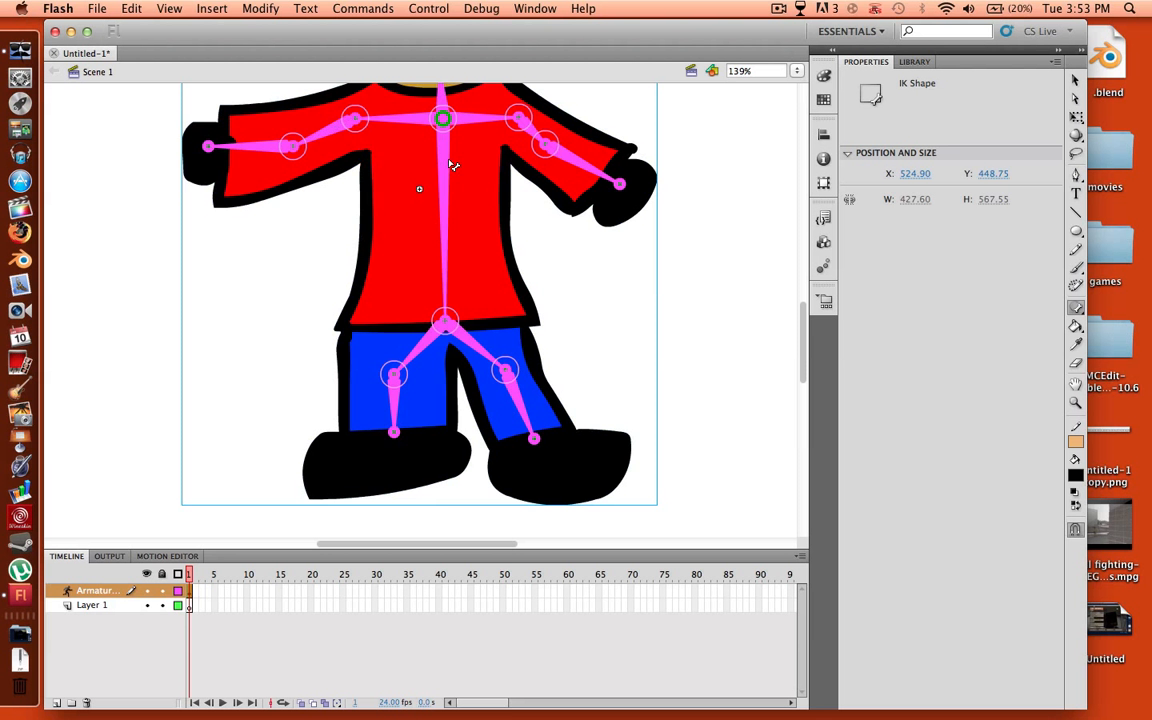
pyautogui.click(507, 157)
pyautogui.moveTo(507, 157); pyautogui.dragTo(442, 153)
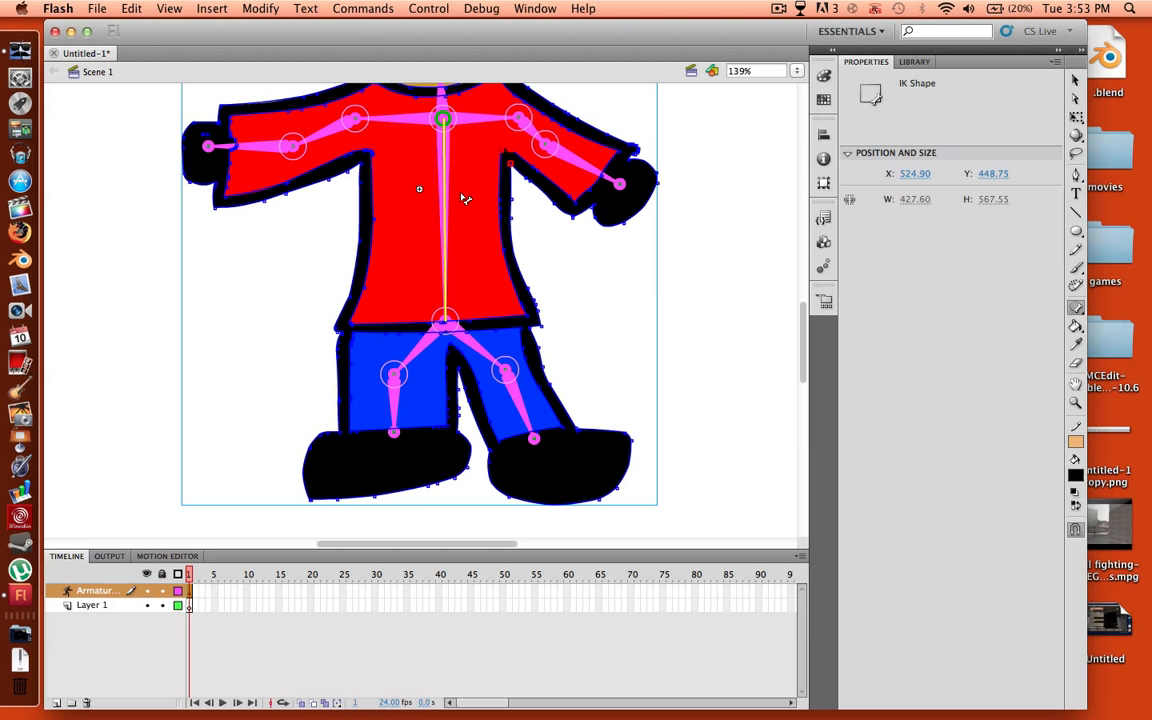
pyautogui.scroll(5, 487, 317)
pyautogui.scroll(2, 487, 317)
pyautogui.scroll(-6, 487, 317)
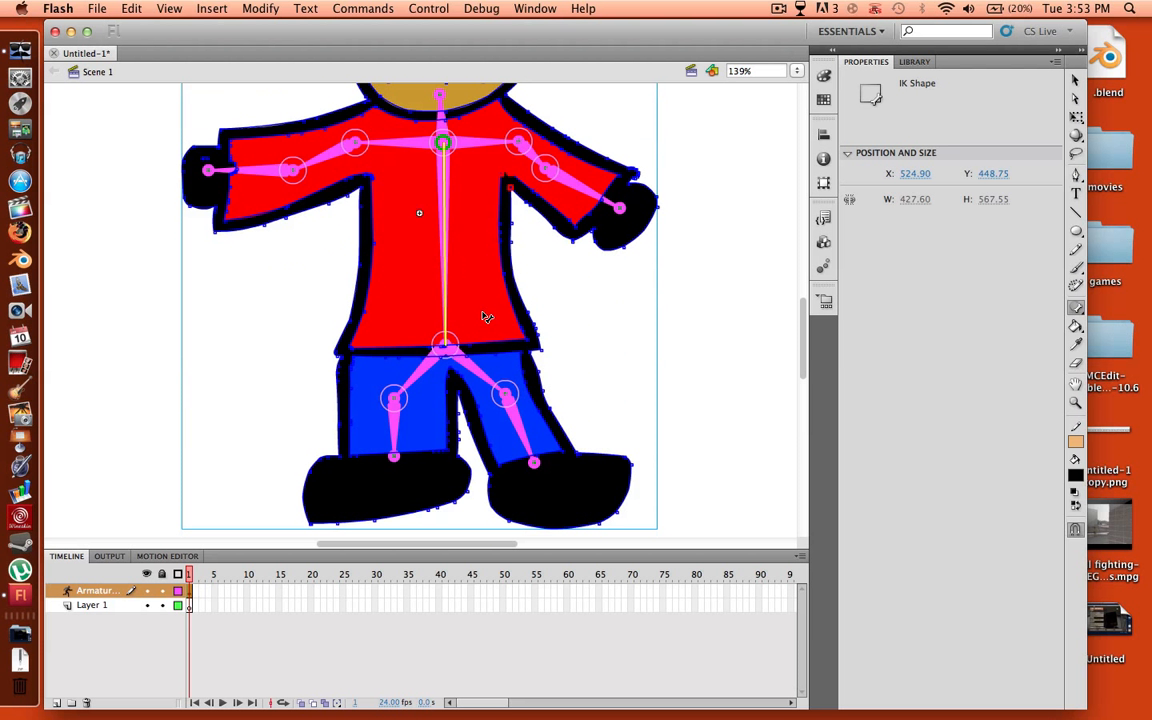
# Test the rig by moving the forearm bone on the viewer's left, and undo the move
pyautogui.press('v')
pyautogui.press('super+minus')
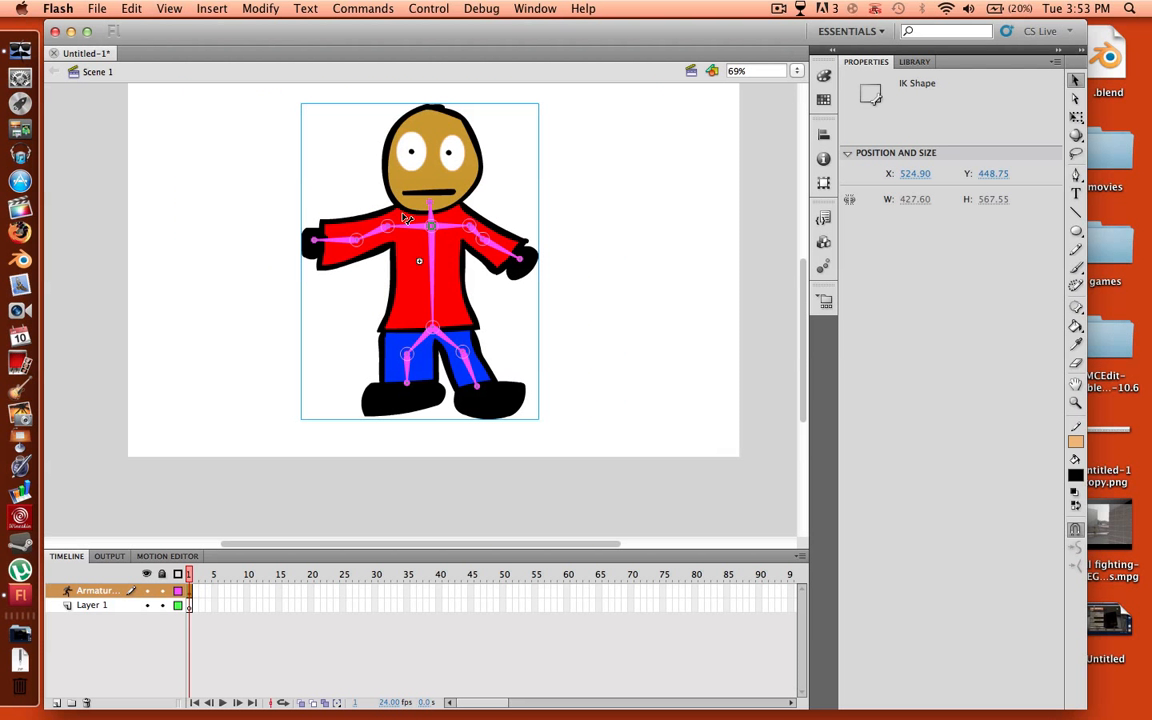
pyautogui.moveTo(340, 240); pyautogui.dragTo(309, 241)
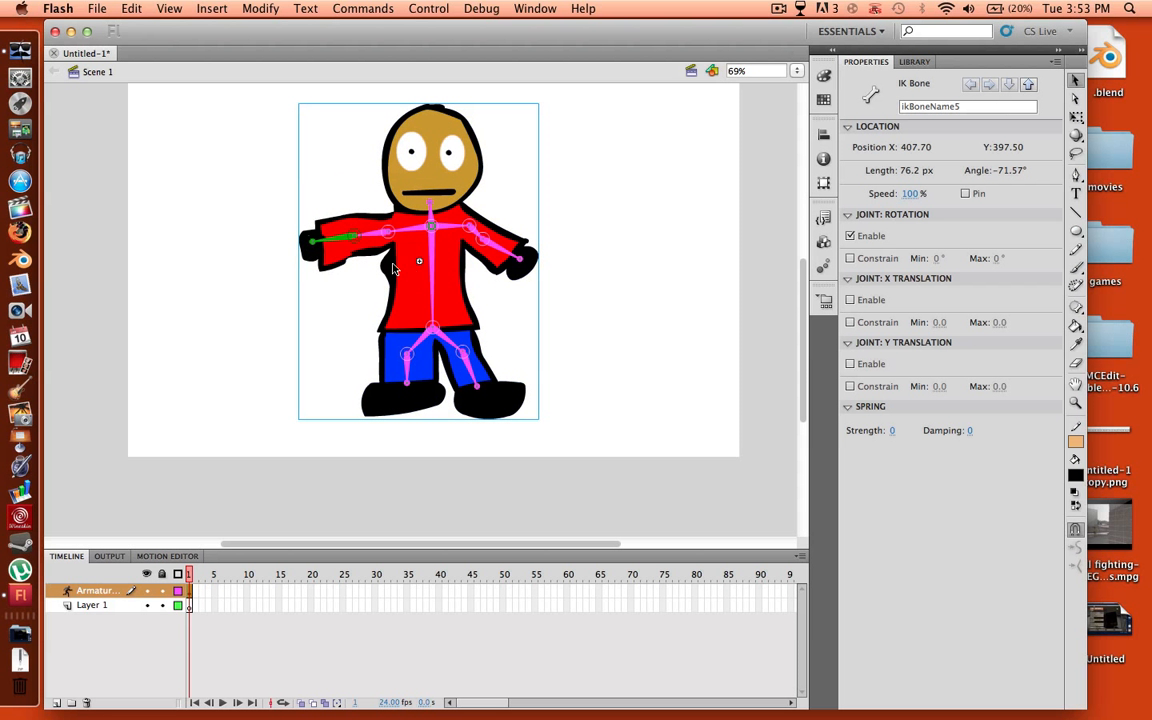
pyautogui.press('super+z')
# Rebind the outline control point just below the armpit on the viewer's left from the upper arm bone to the spine bone
pyautogui.press('super+equal')
pyautogui.press('super+equal')
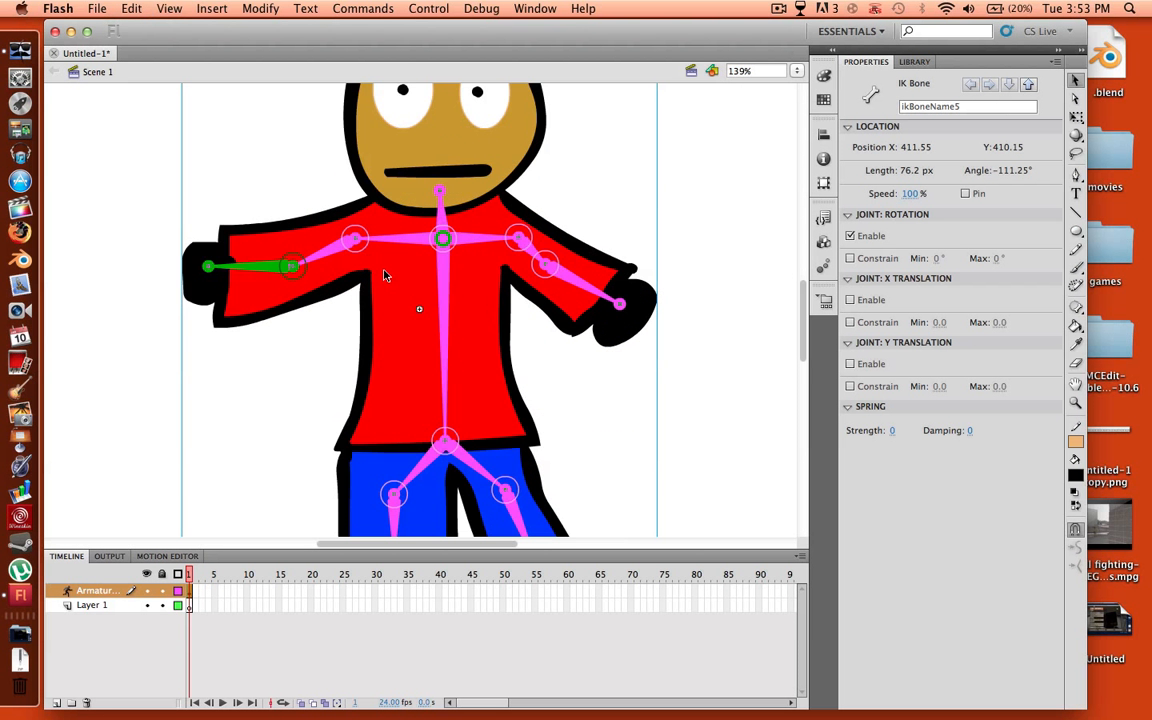
pyautogui.press('m')
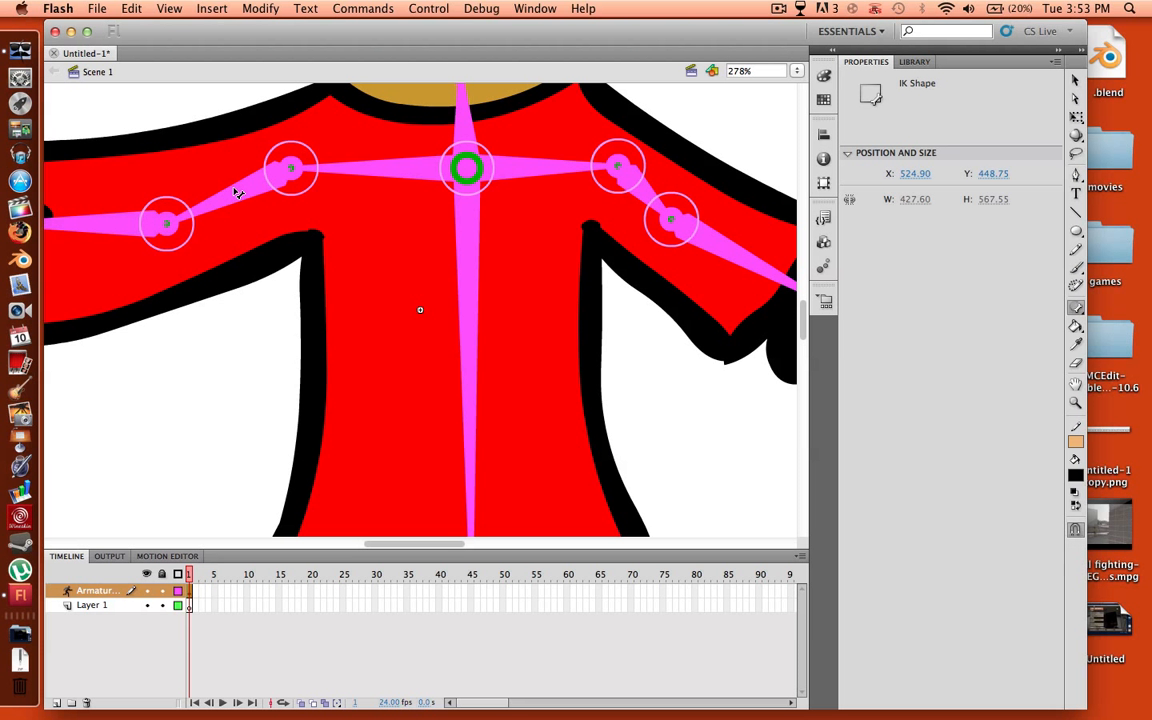
pyautogui.click(238, 192)
pyautogui.scroll(-2, 278, 226)
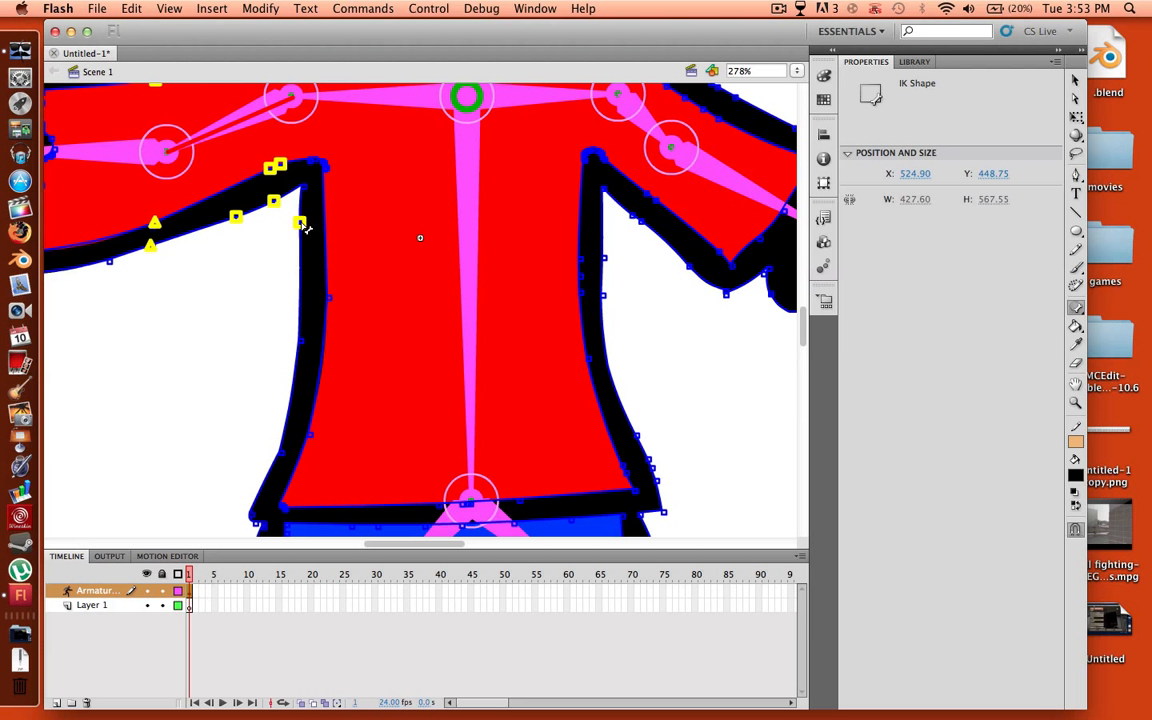
pyautogui.scroll(2, 305, 228)
pyautogui.moveTo(302, 344); pyautogui.dragTo(466, 312)
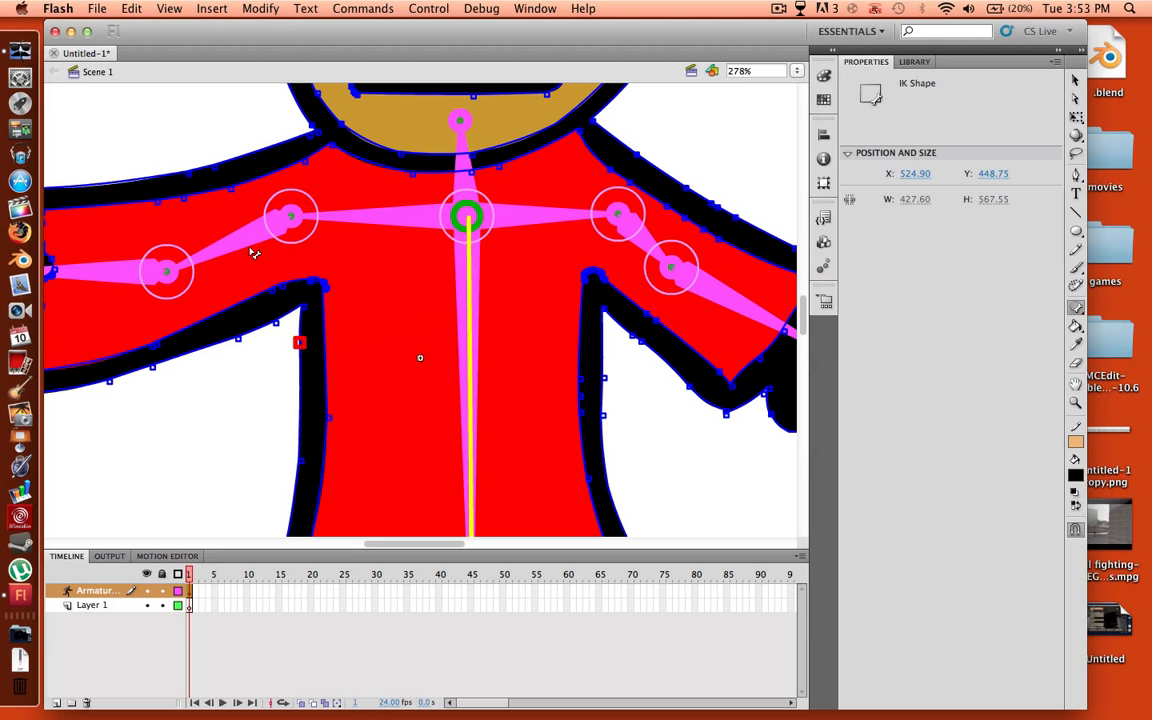
# Select the upper arm and forearm bones on the viewer's left in turn to compare the control points bound to each
pyautogui.click(230, 229)
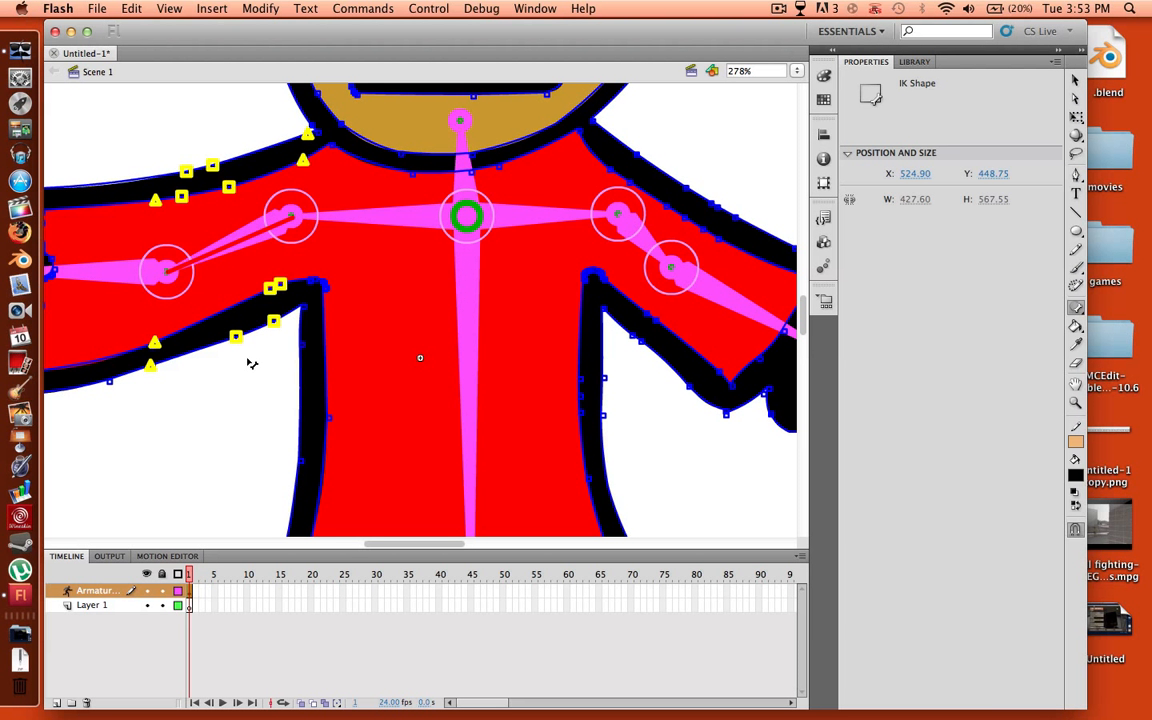
pyautogui.hscroll(-3, 249, 362)
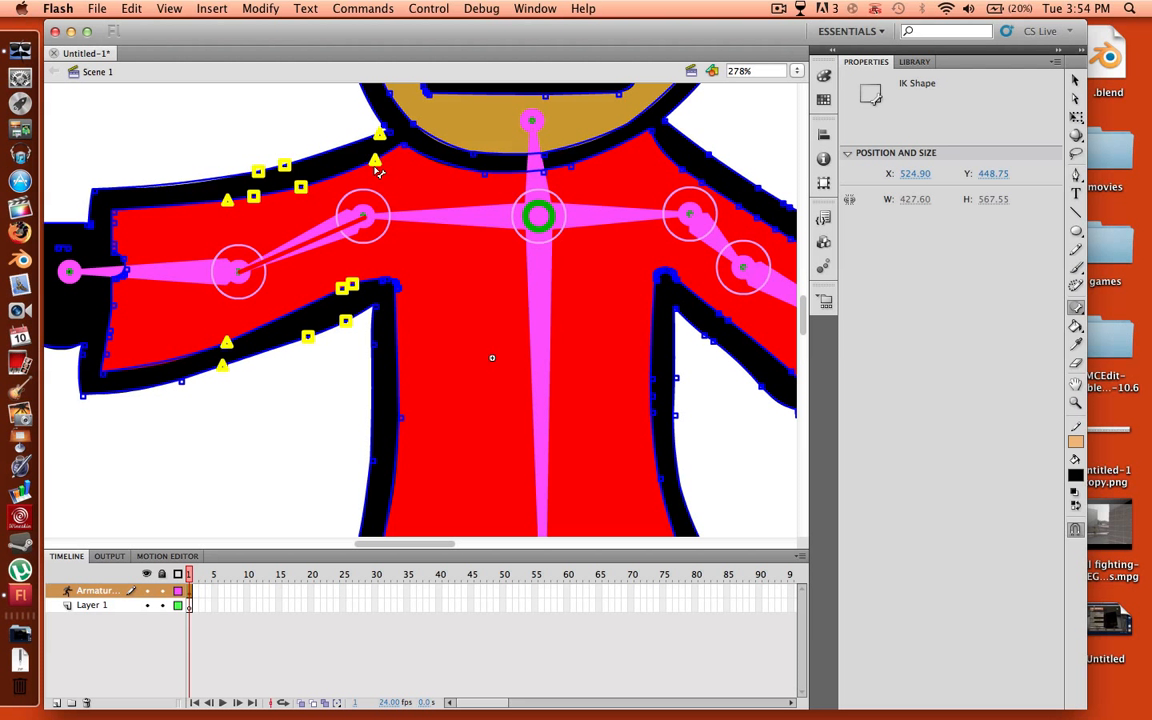
pyautogui.click(197, 281)
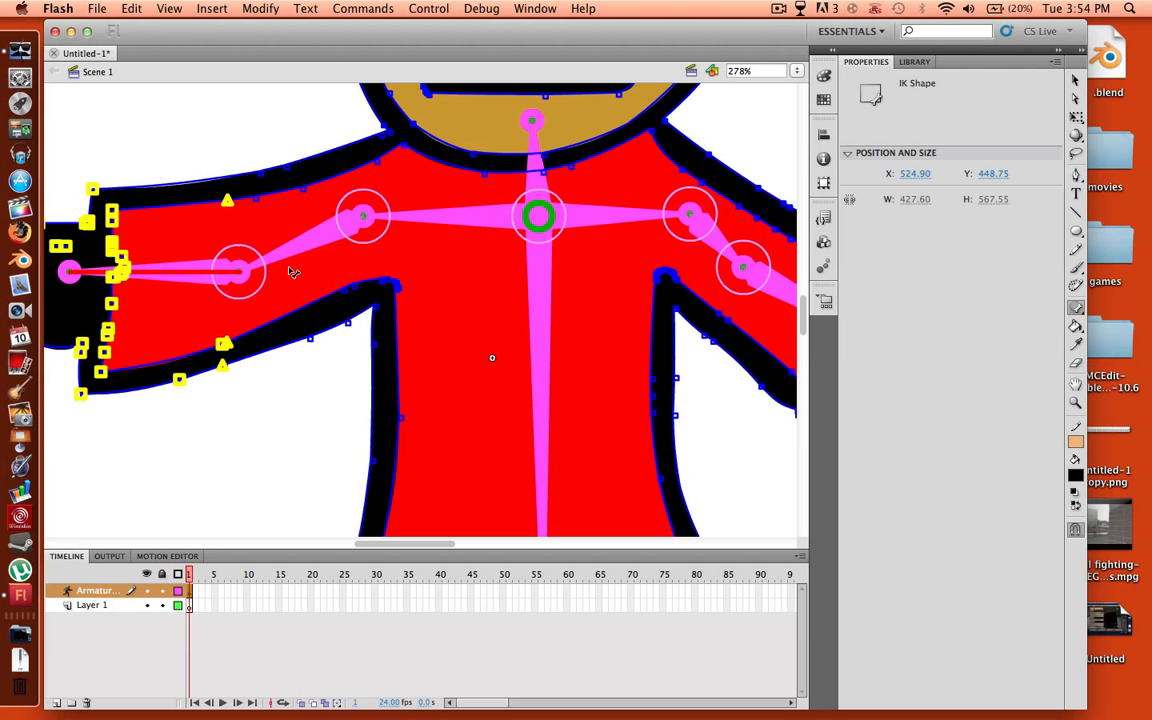
pyautogui.click(274, 224)
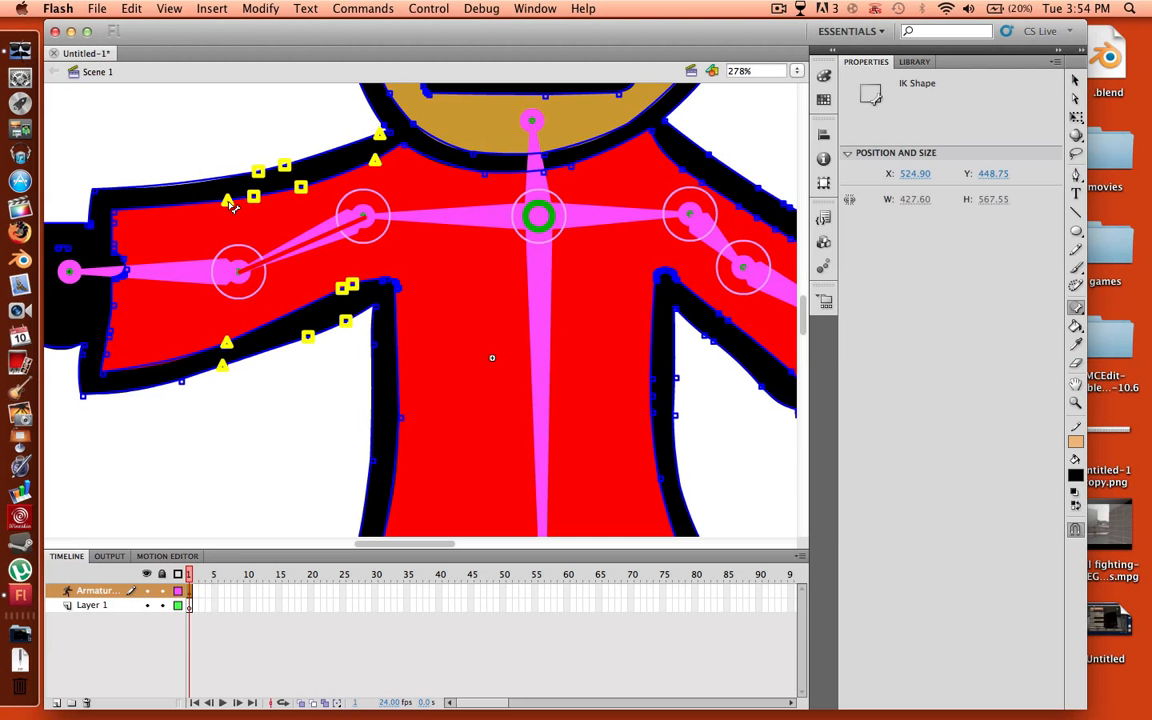
pyautogui.click(182, 248)
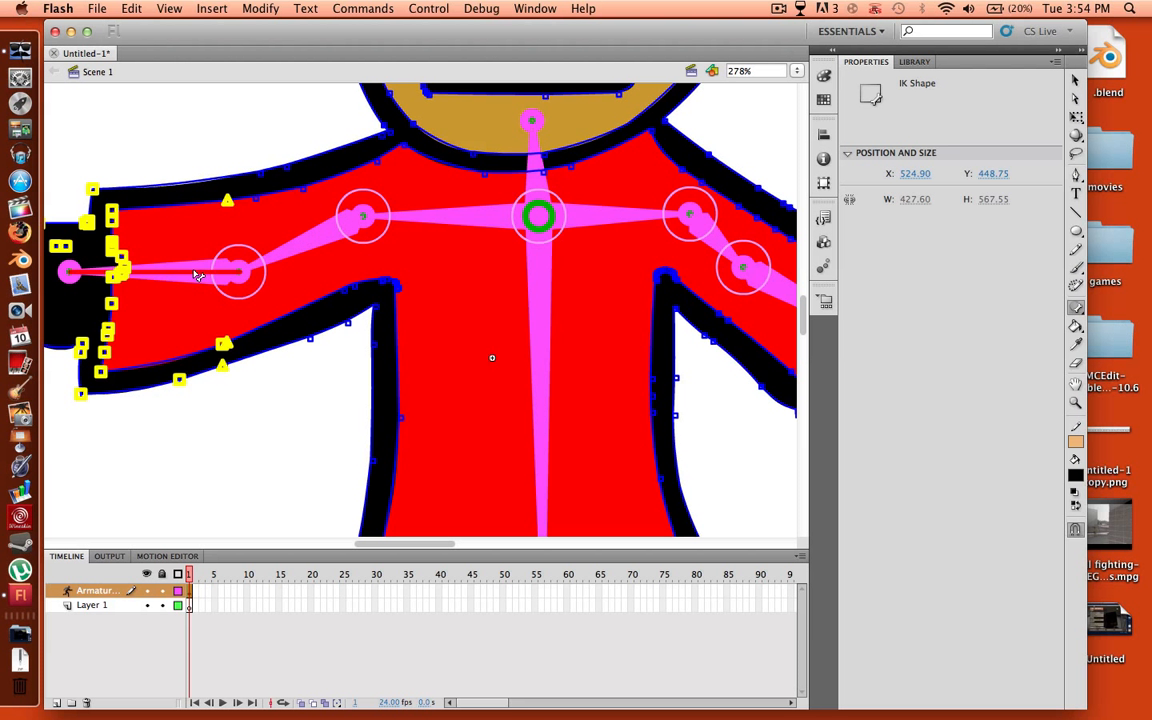
pyautogui.press('super+minus')
pyautogui.press('super+minus')
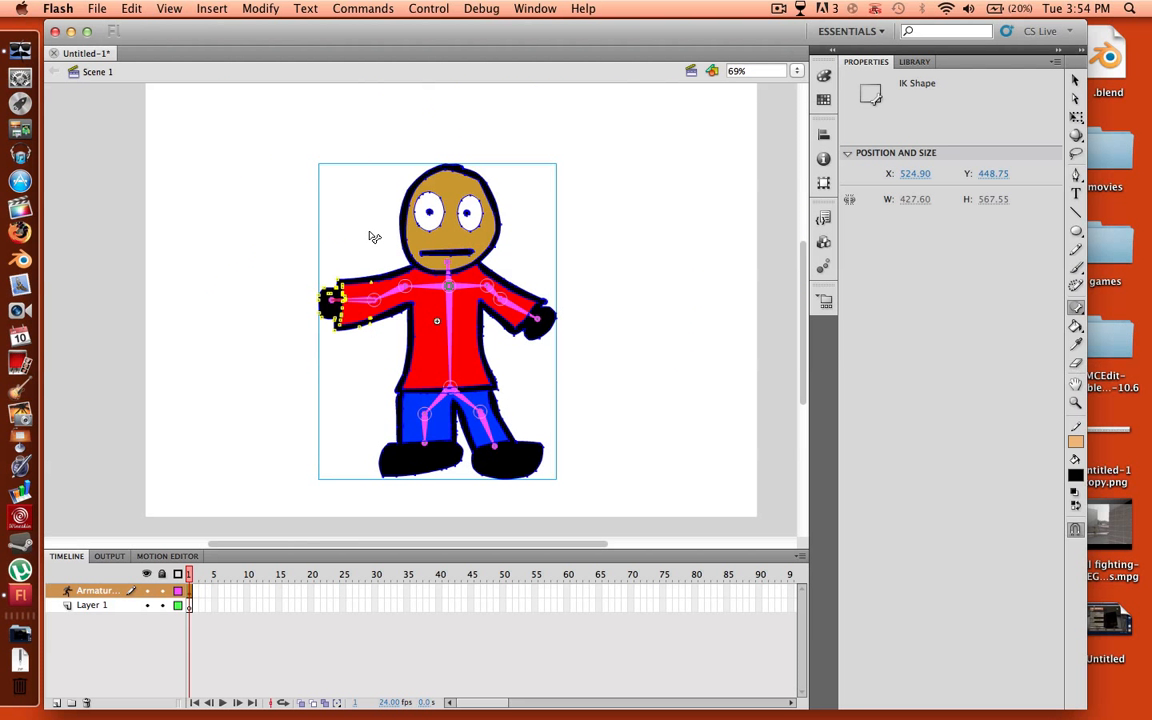
# Pose the arm on the viewer's left with the Selection tool by raising its forearm bone
pyautogui.press('super+equal')
pyautogui.scroll(-3, 437, 297)
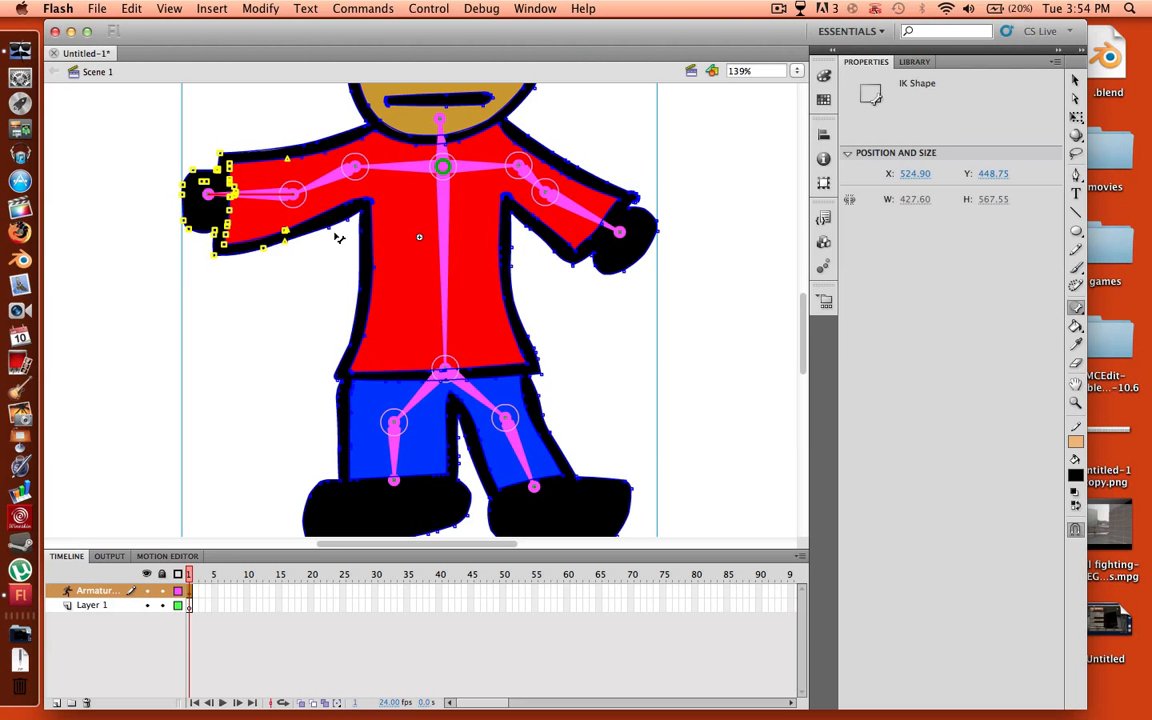
pyautogui.press('v')
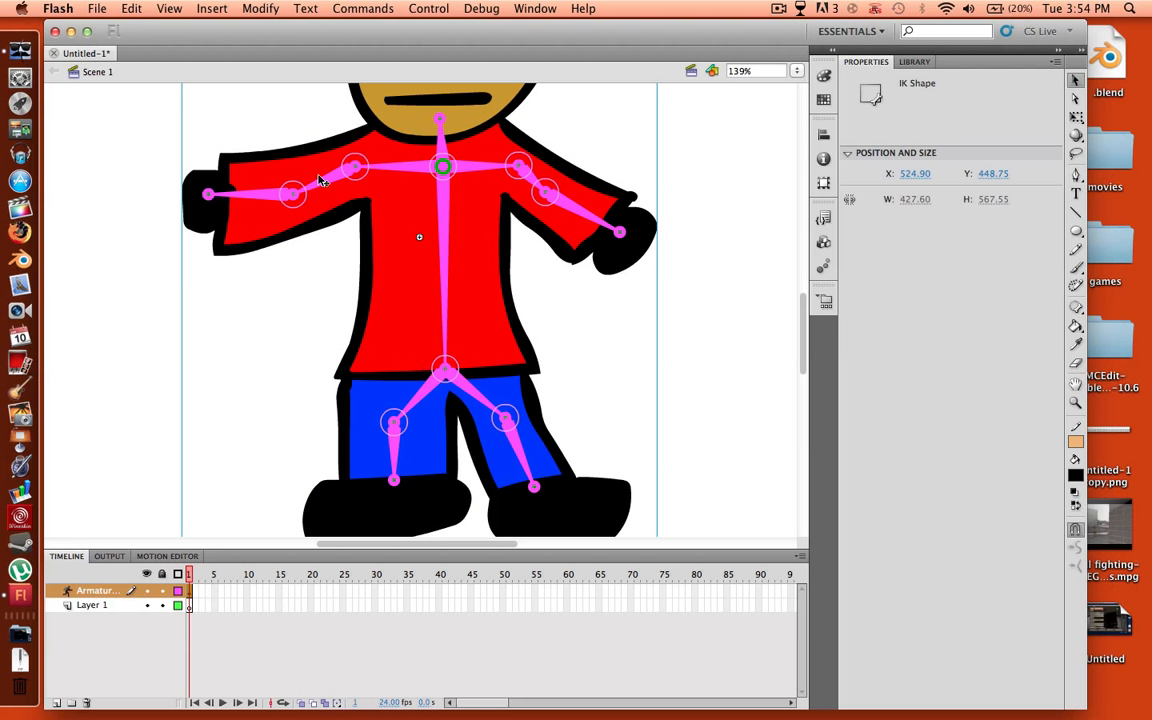
pyautogui.moveTo(263, 193); pyautogui.dragTo(262, 164)
pyautogui.scroll(3, 265, 167)
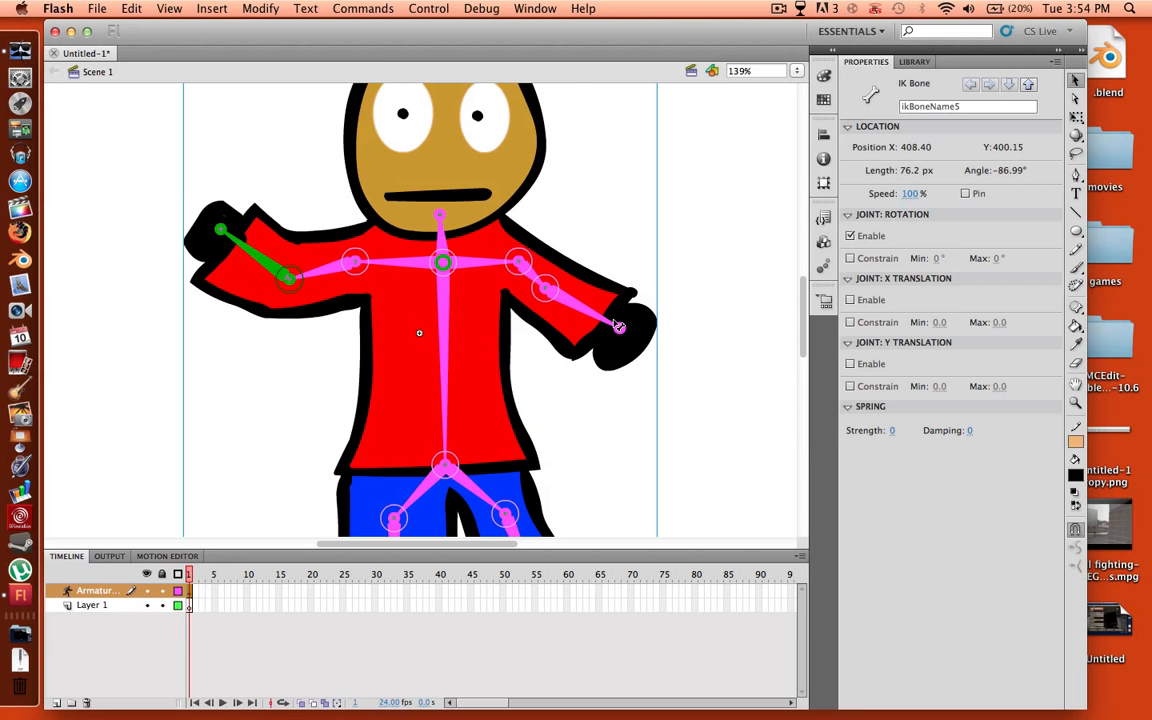
# Try raising the forearm bone on the viewer's right to check the side outline, and undo the move
pyautogui.click(604, 287)
pyautogui.moveTo(604, 287); pyautogui.dragTo(634, 242)
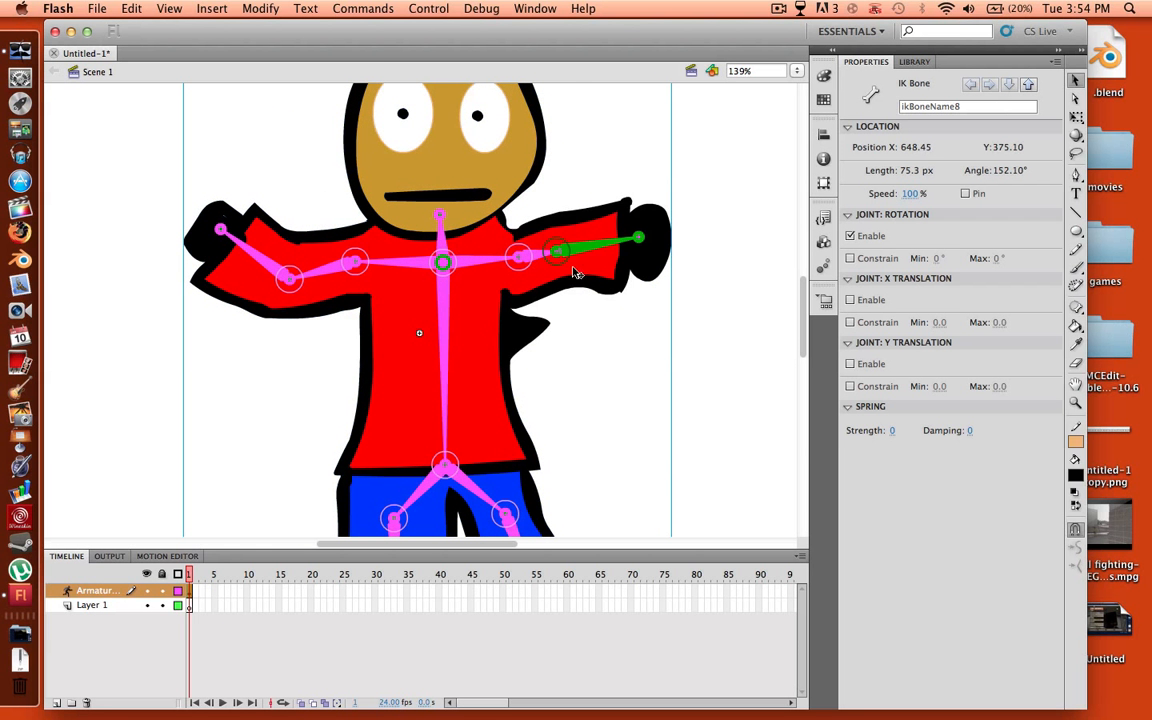
pyautogui.click(510, 350)
pyautogui.press('super+z')
pyautogui.scroll(5, 504, 351)
pyautogui.scroll(-5, 500, 352)
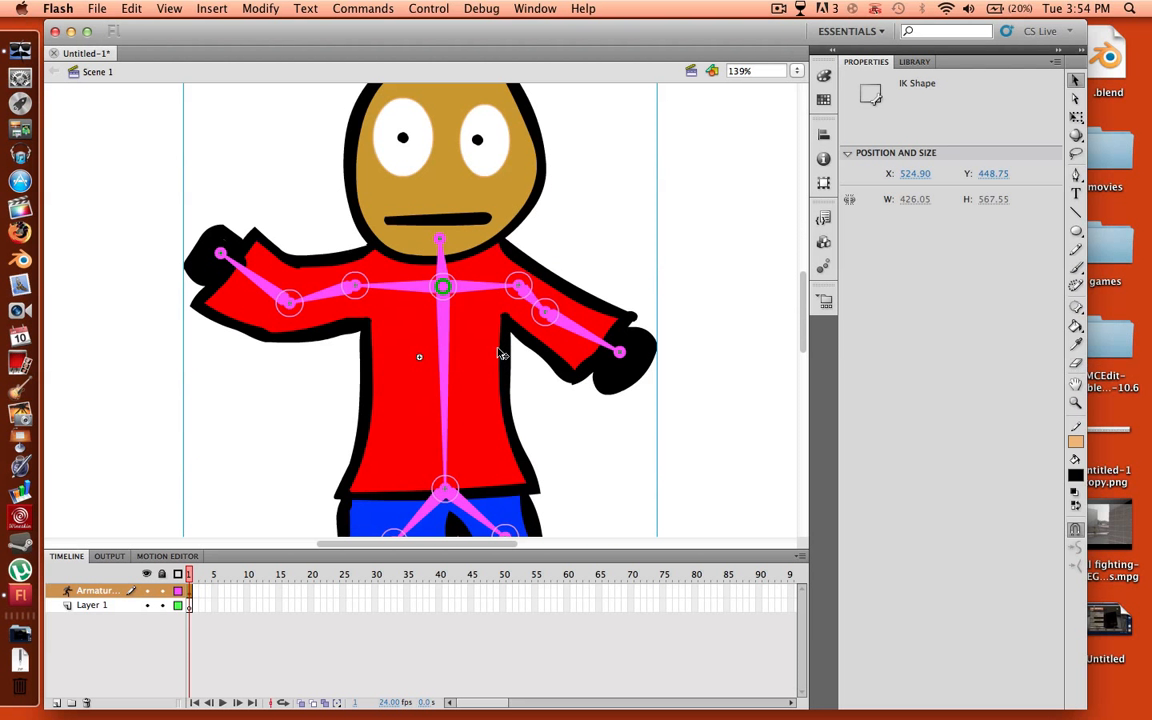
pyautogui.press('super+minus')
pyautogui.hscroll(1, 498, 350)
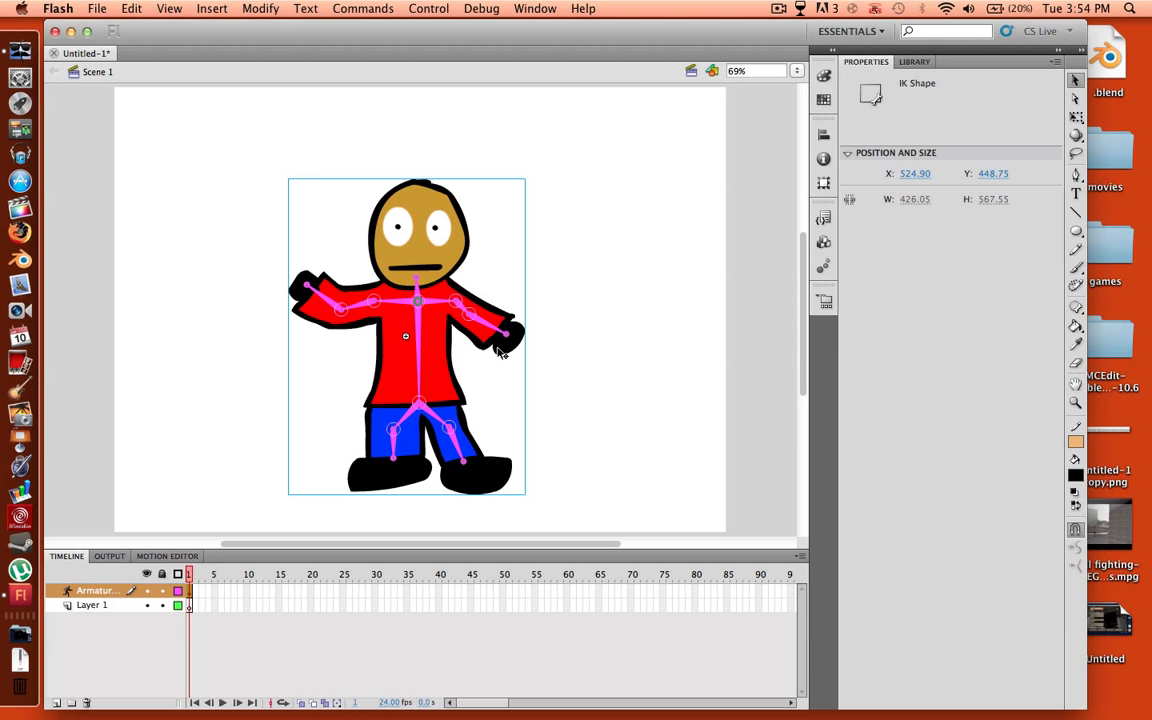